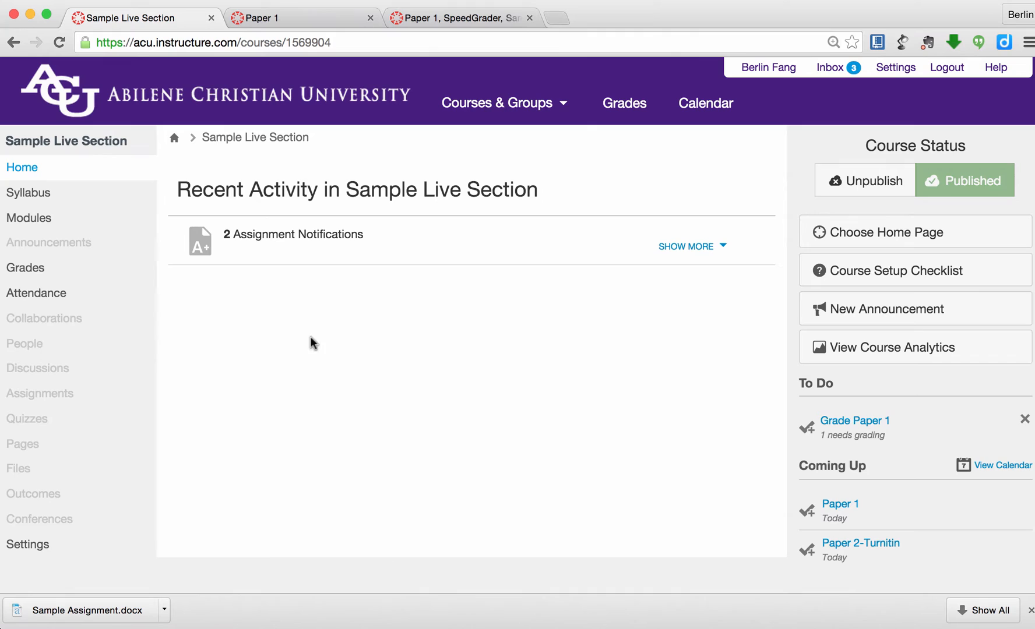
Go to the Modules page of the Sample Live Section course
click(29, 217)
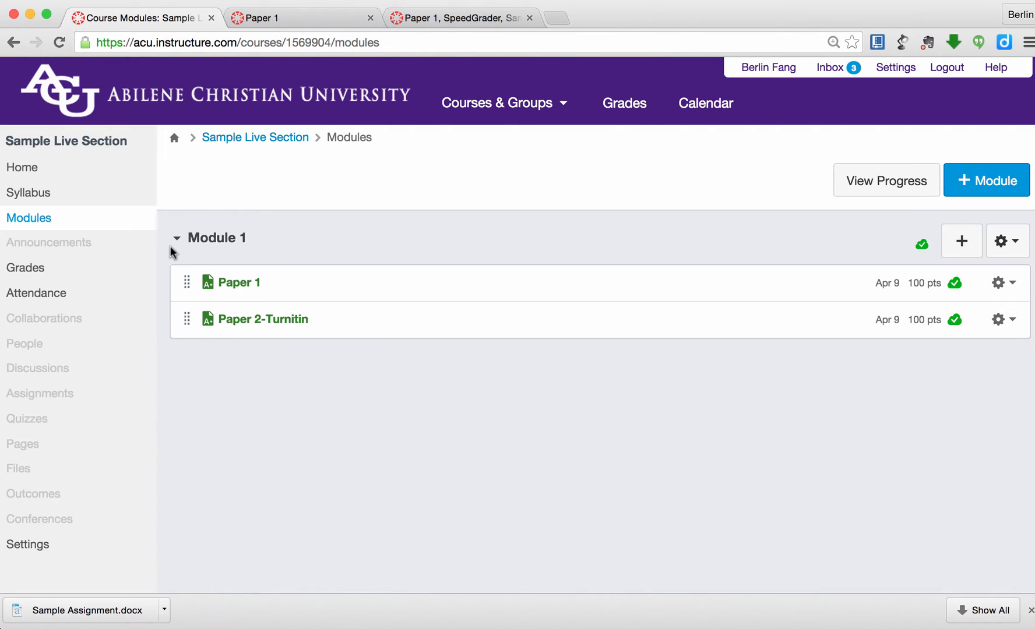
Add a new empty module named 'Module 2' below Module 1
click(994, 185)
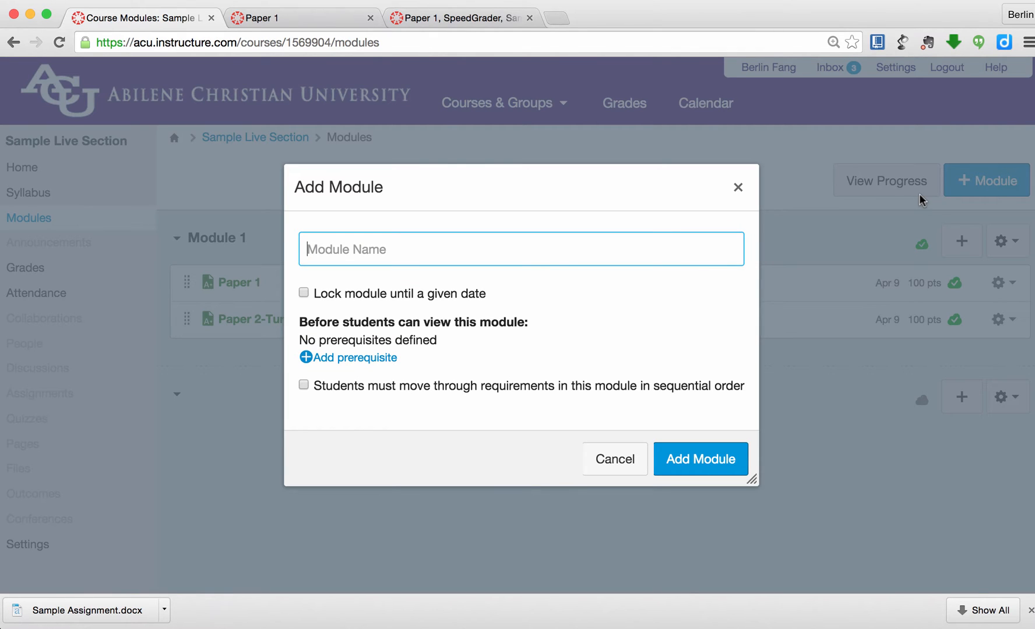
text(Module 2)
click(700, 458)
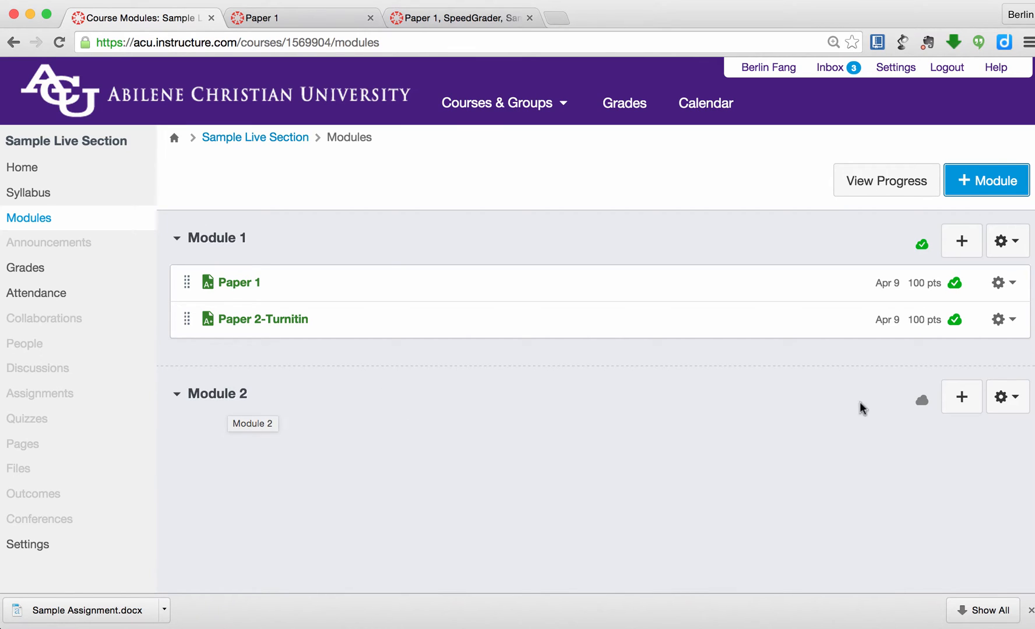
Add a new Assignment item named 'Paper 3' to Module 2
click(963, 401)
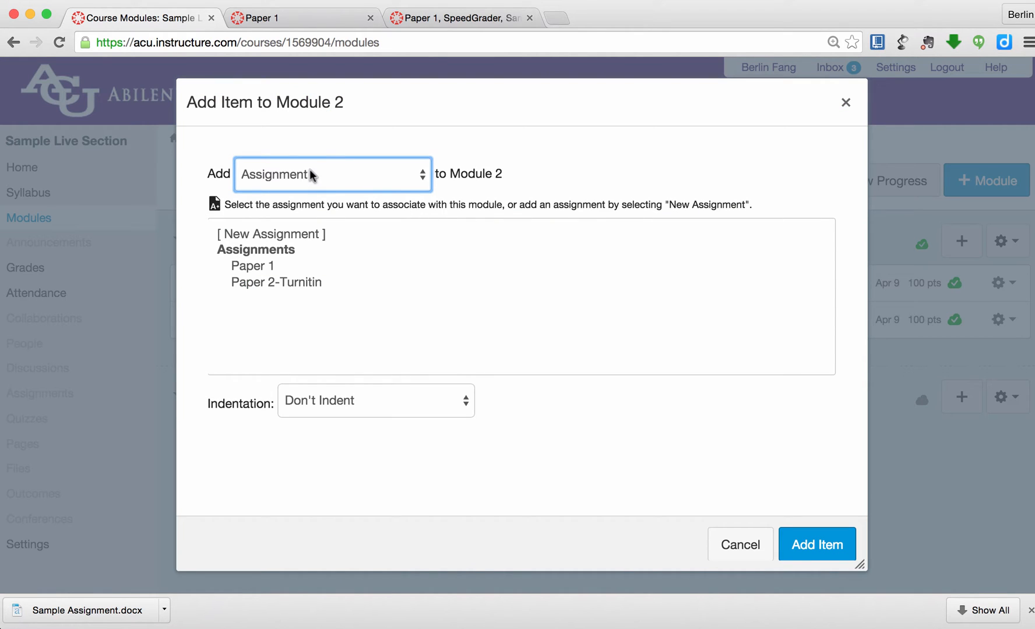
click(309, 174)
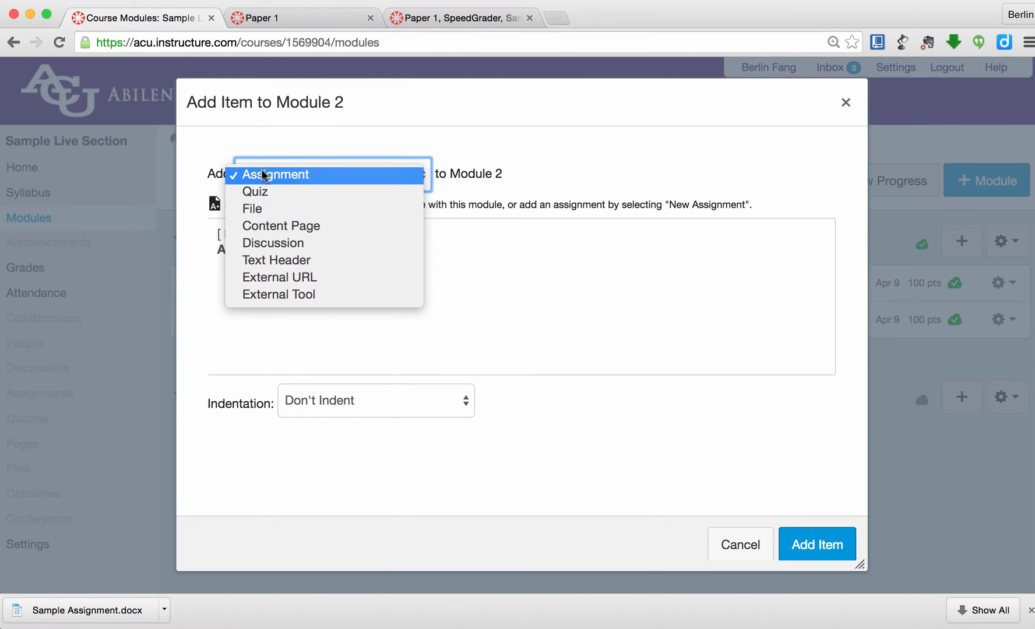
click(292, 176)
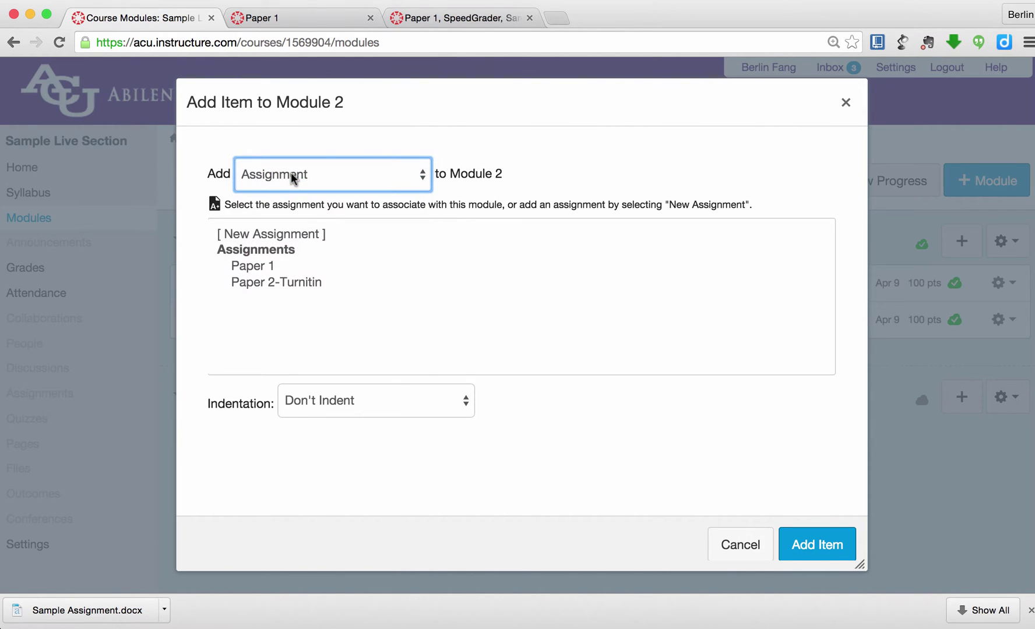
click(277, 235)
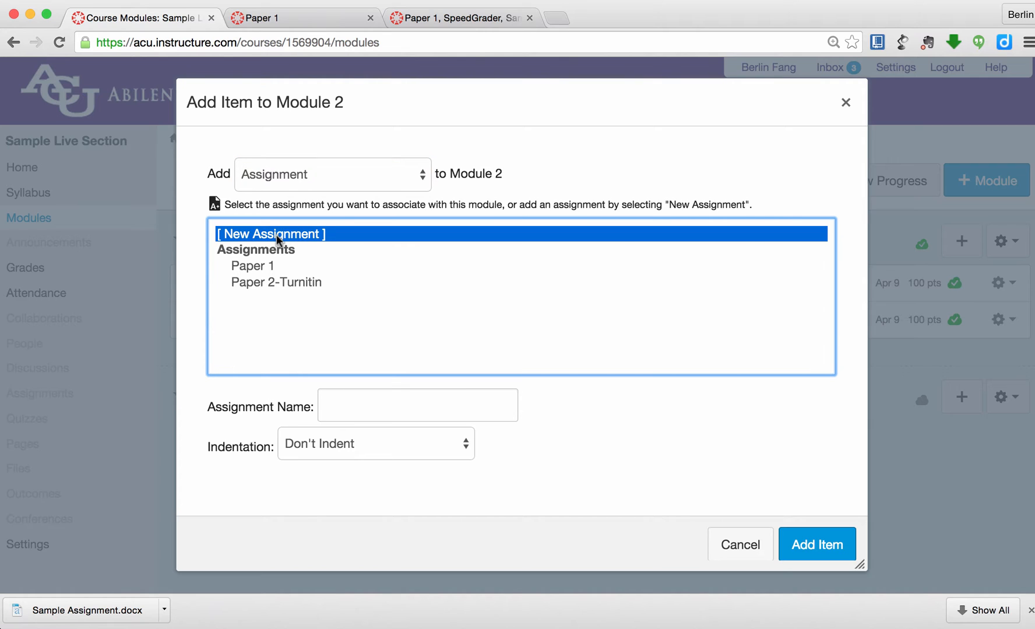
click(336, 413)
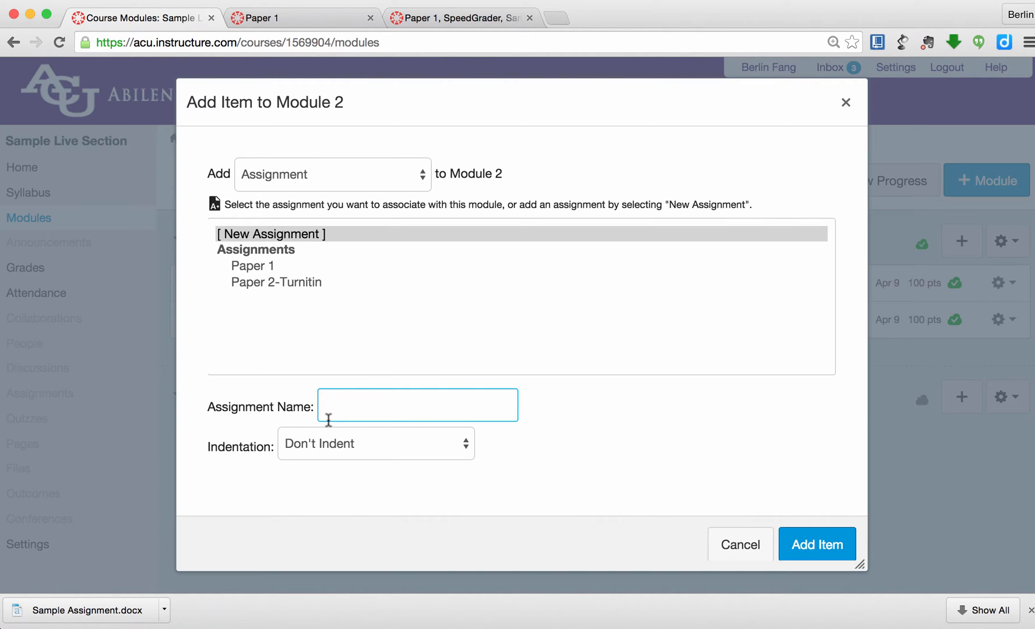
text(Paper 3)
click(835, 548)
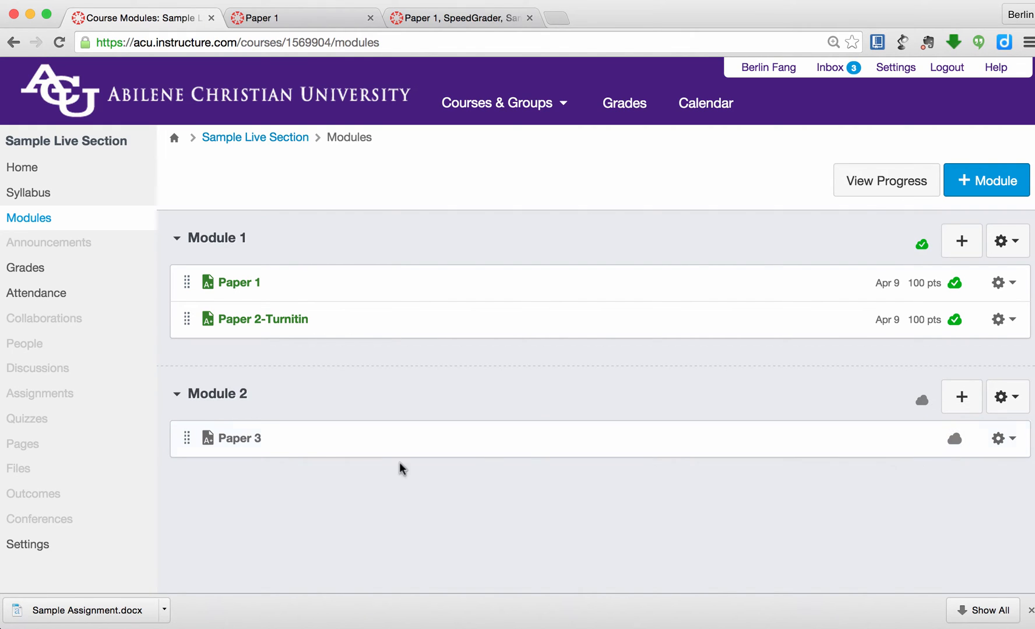
Open Paper 3 from Module 2 and start editing the assignment
click(240, 443)
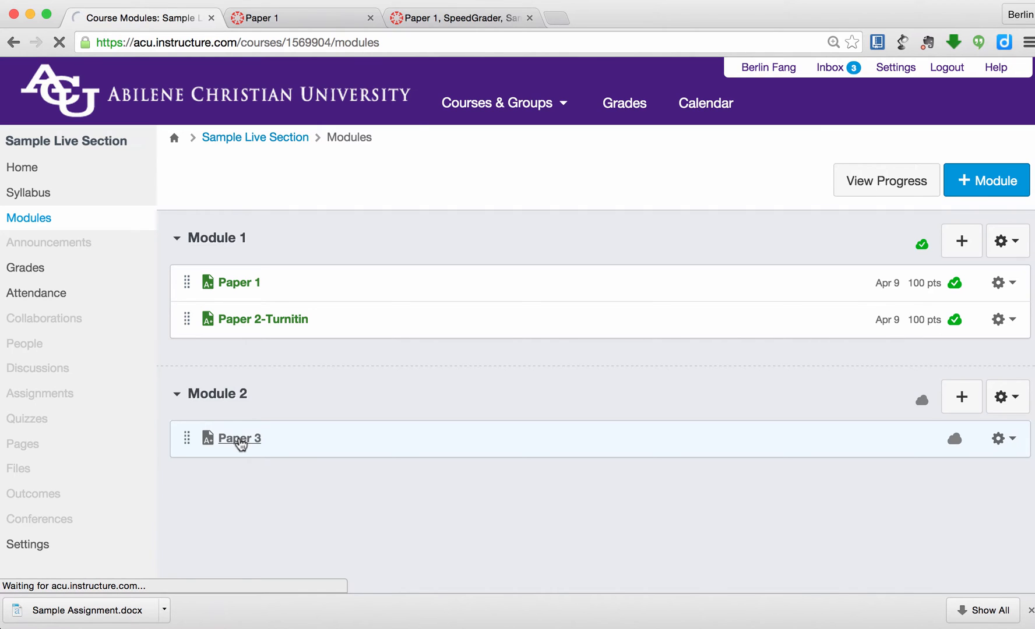
scroll(468, 272, down, 1)
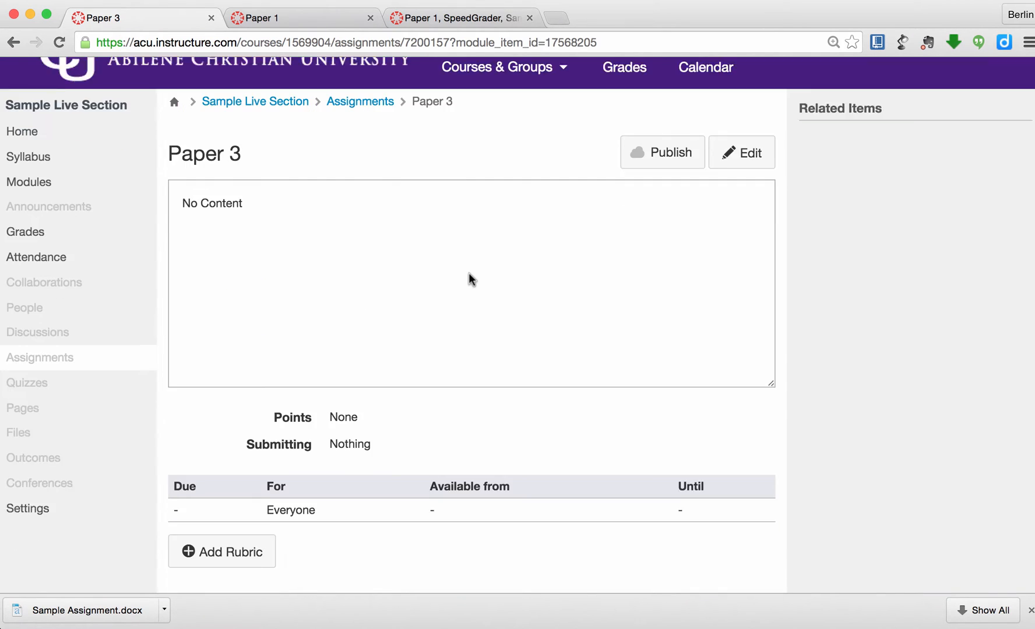
scroll(468, 273, down, 1)
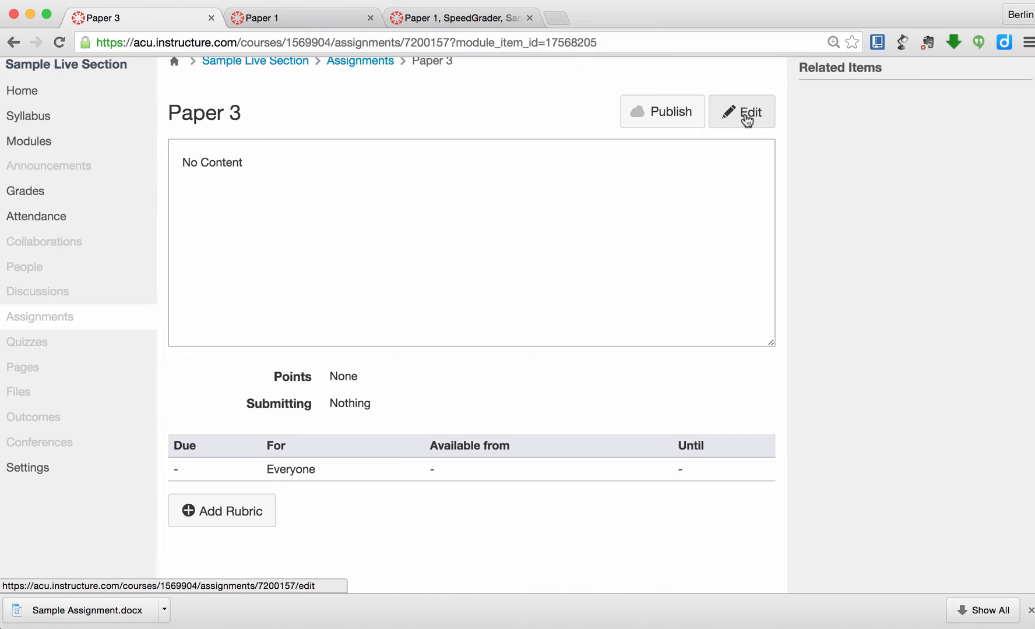
click(746, 117)
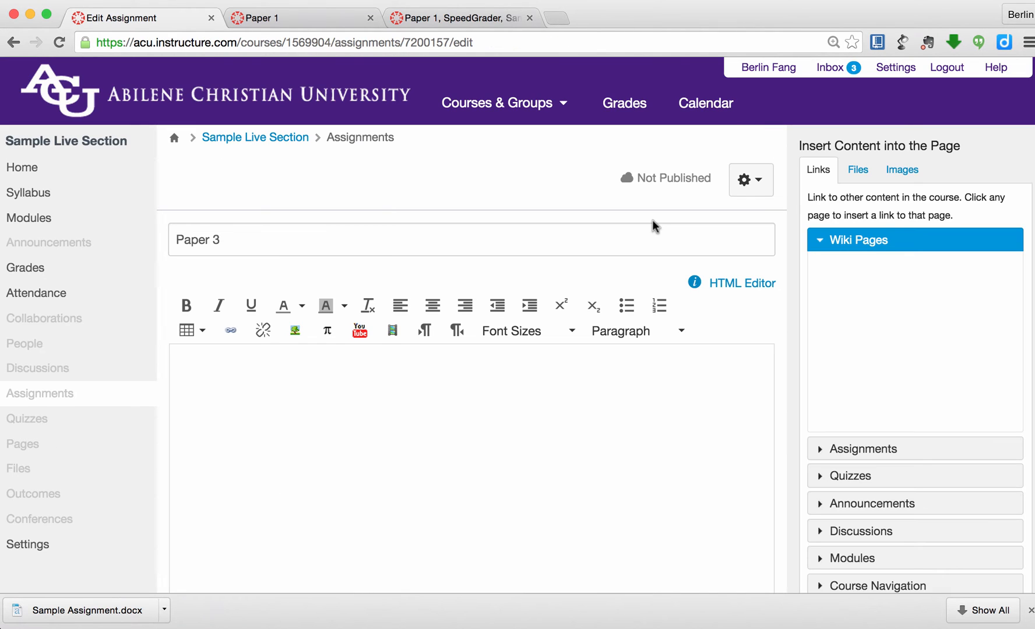
Write 'Instructions' as the description and set Paper 3 to 100 points
click(356, 467)
text(Instr)
text(uctions)
scroll(469, 444, down, 10)
click(331, 366)
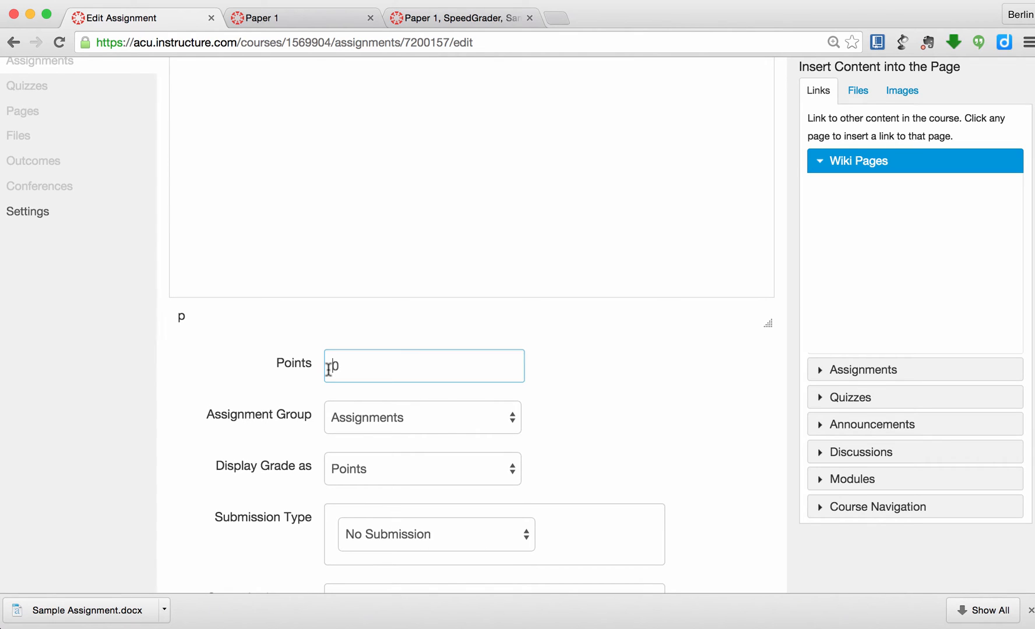
key(BackSpace)
text(10)
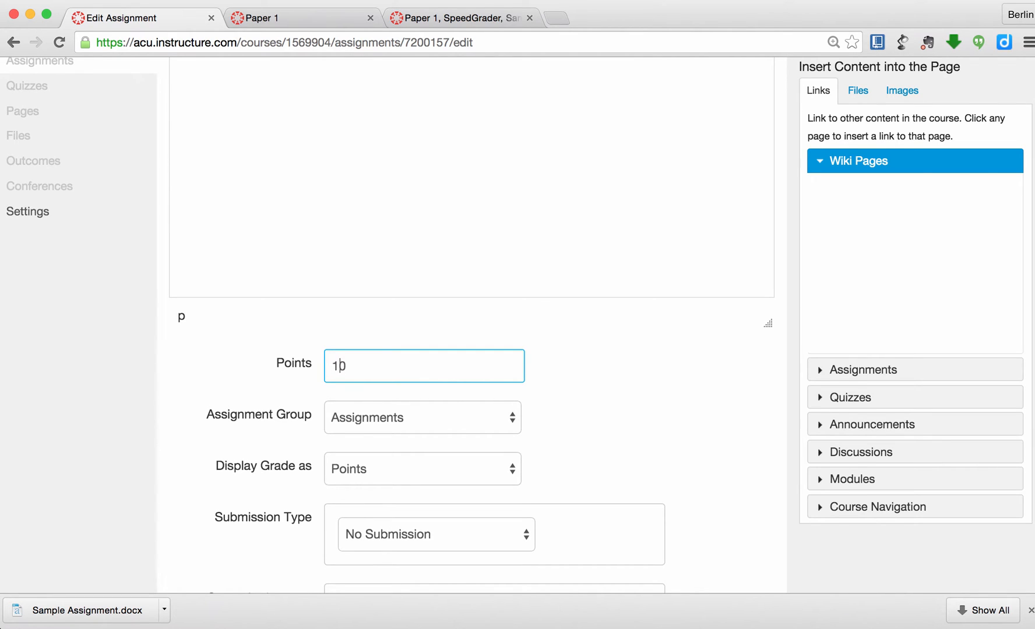
text(0)
scroll(348, 421, down, 3)
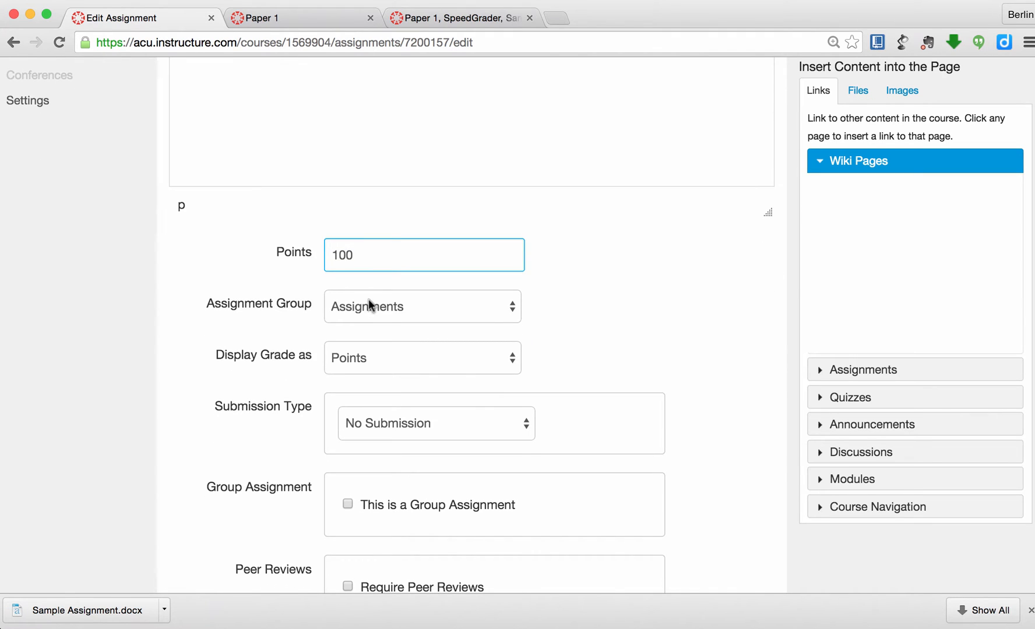
scroll(374, 310, down, 1)
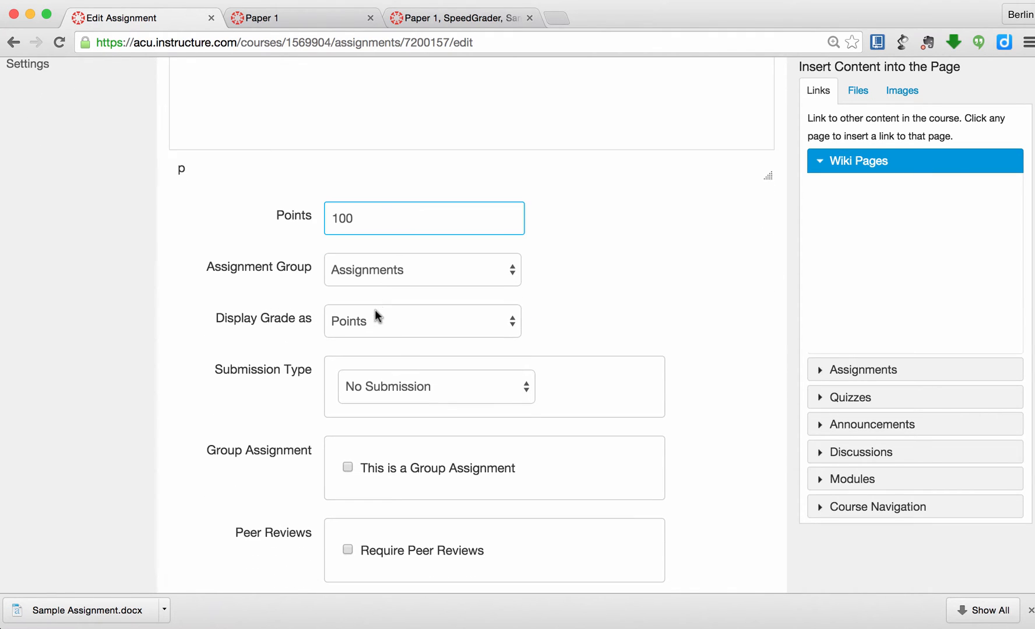
scroll(369, 321, down, 2)
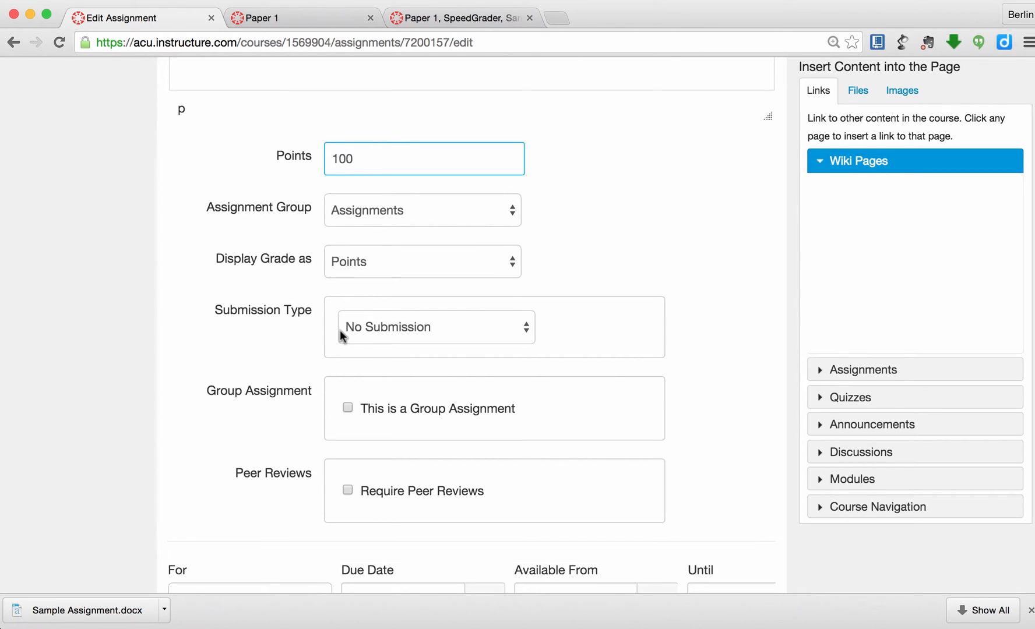
Set online file-upload submissions restricted to doc,docx,pdf and enable Turnitin
click(391, 328)
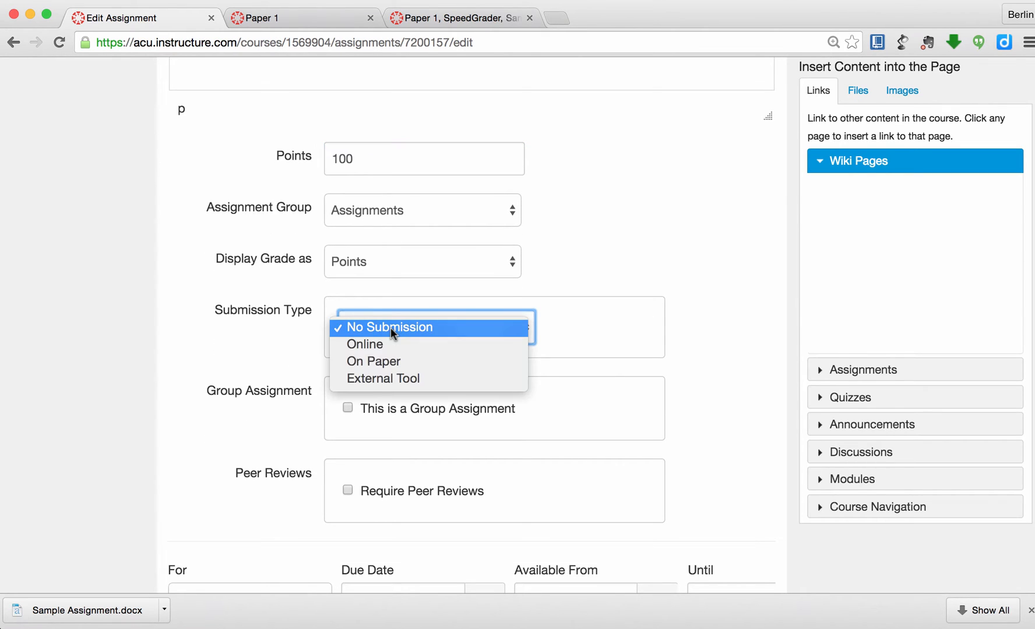
click(390, 346)
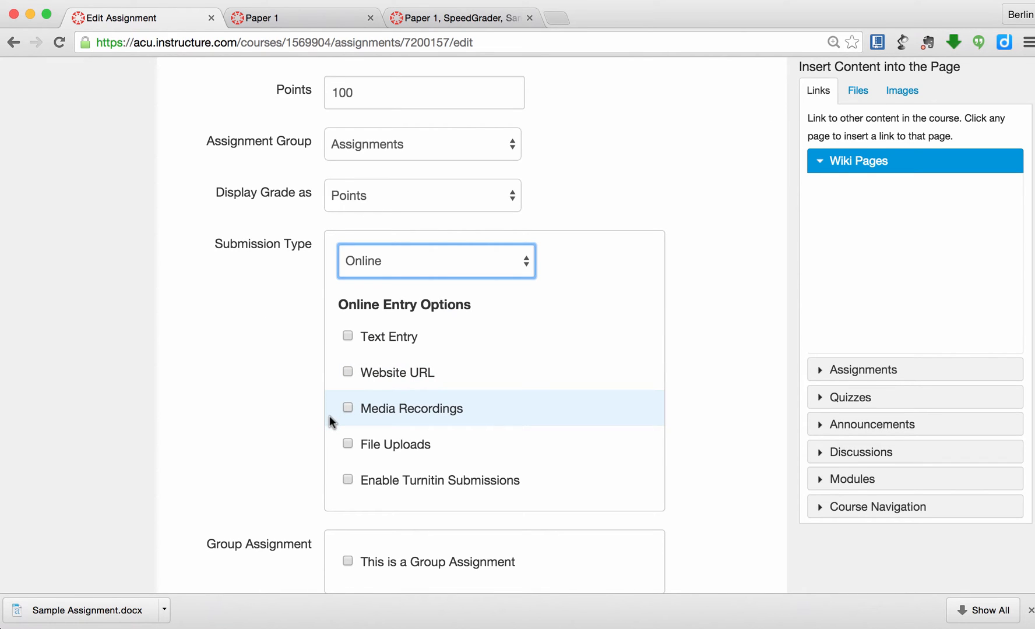
click(348, 446)
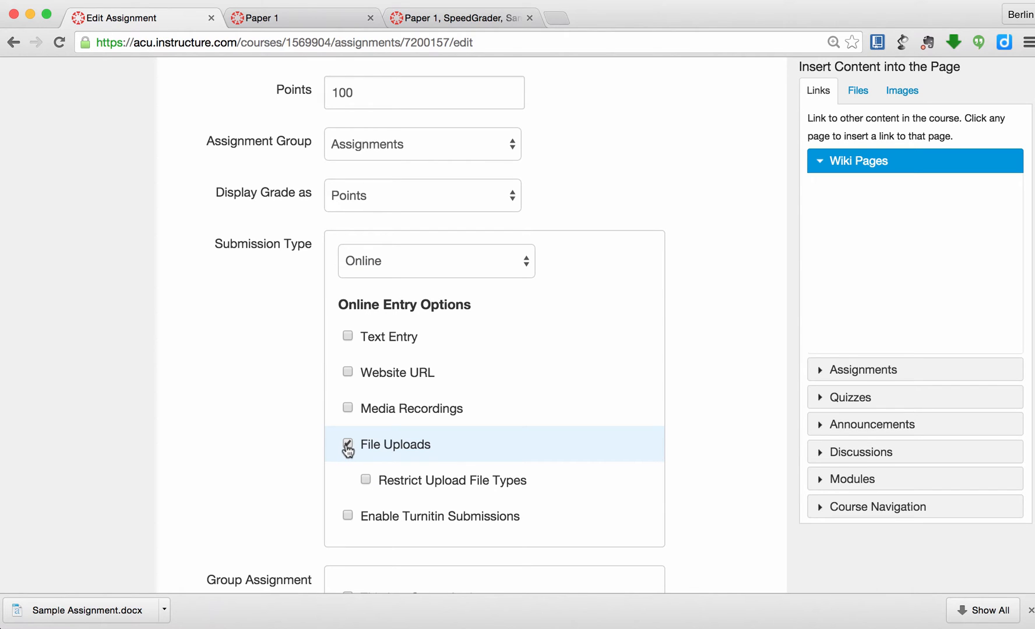
click(367, 482)
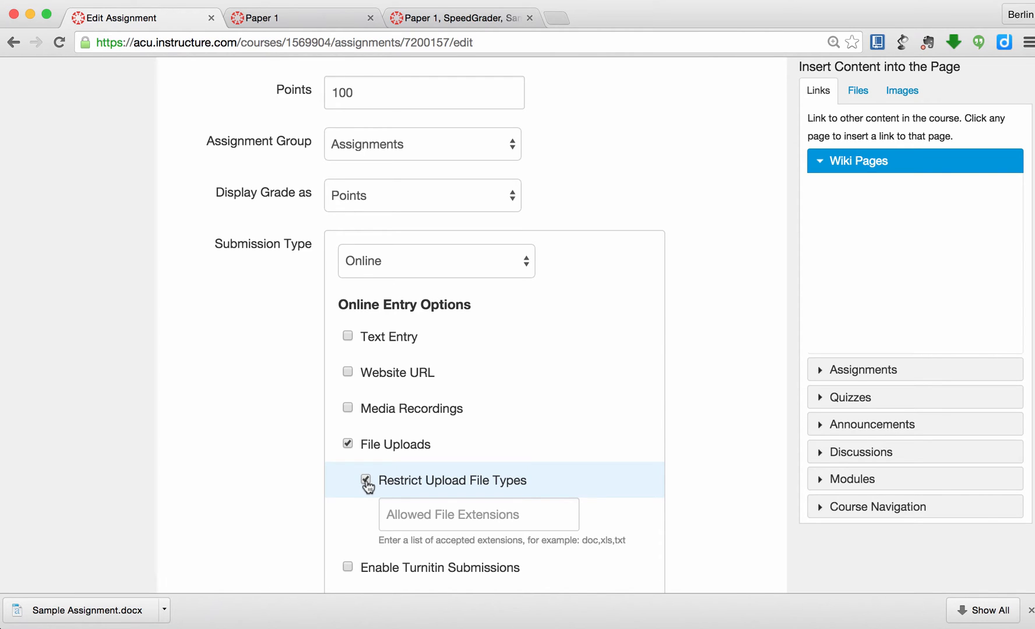
scroll(371, 469, down, 4)
click(436, 377)
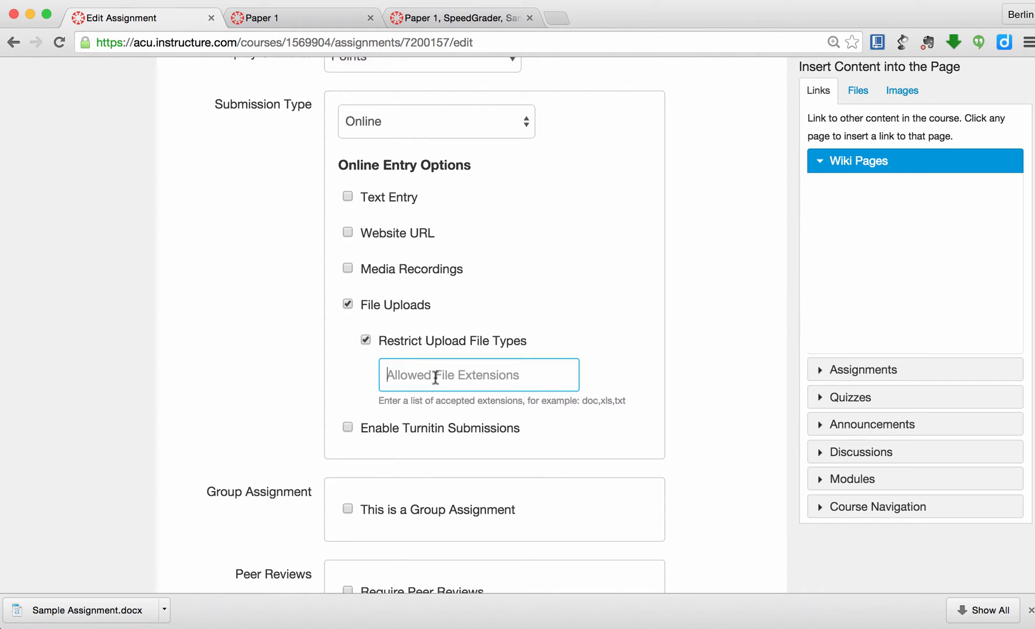
text(doc,)
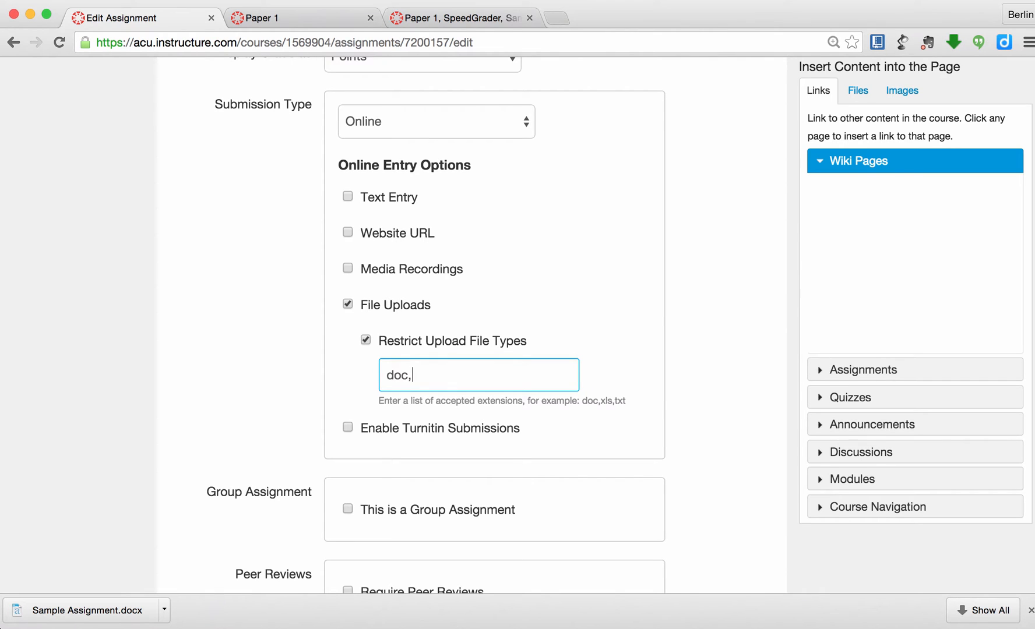
text(docx,)
text(pdf)
scroll(389, 364, down, 2)
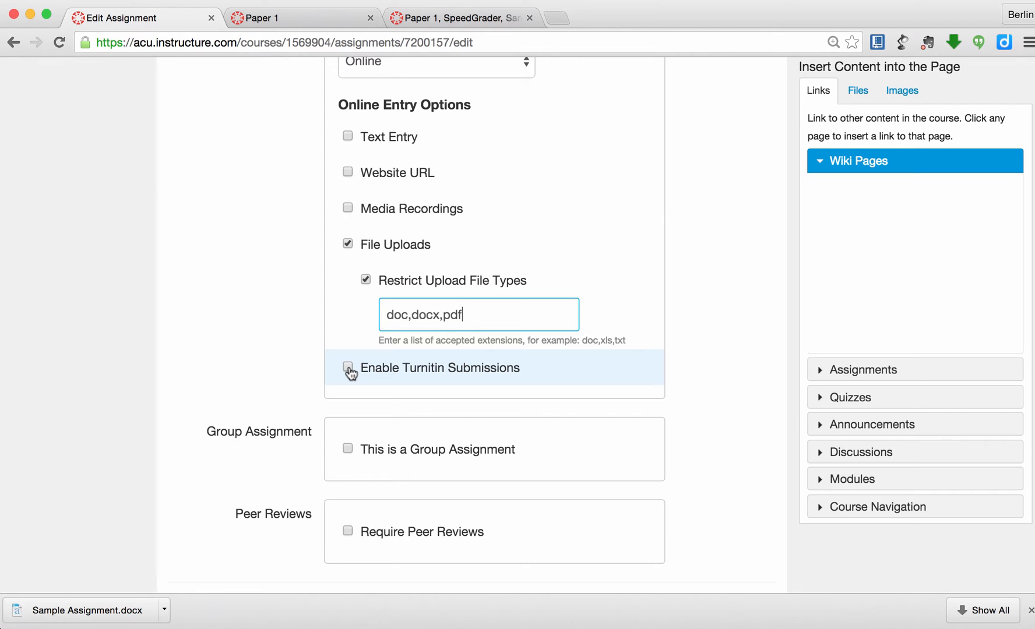
click(349, 369)
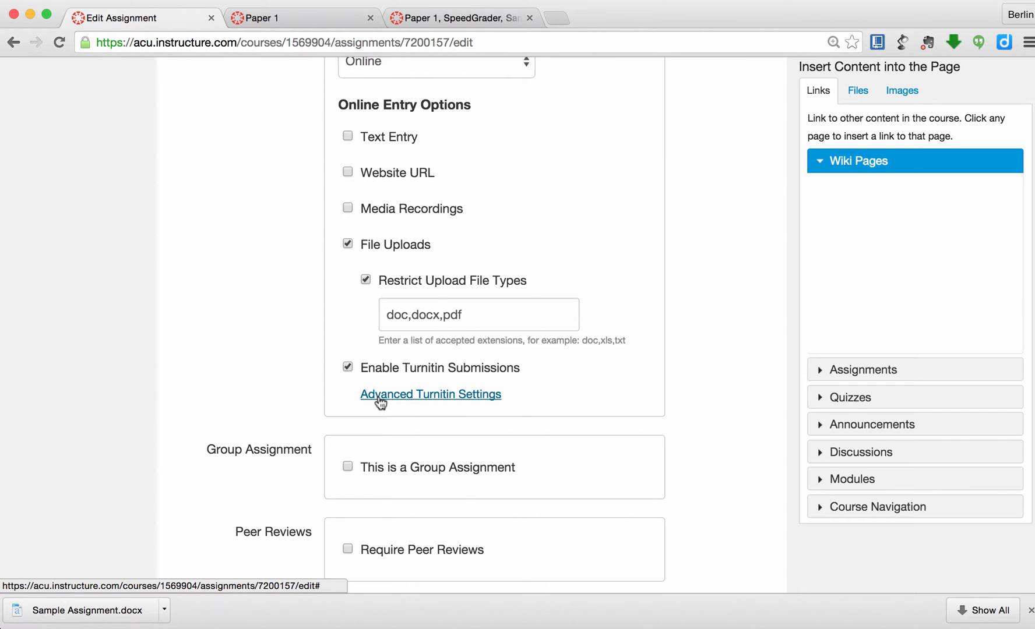
Show originality reports after the due date, exclude matches fewer than 10 words, and save
click(380, 398)
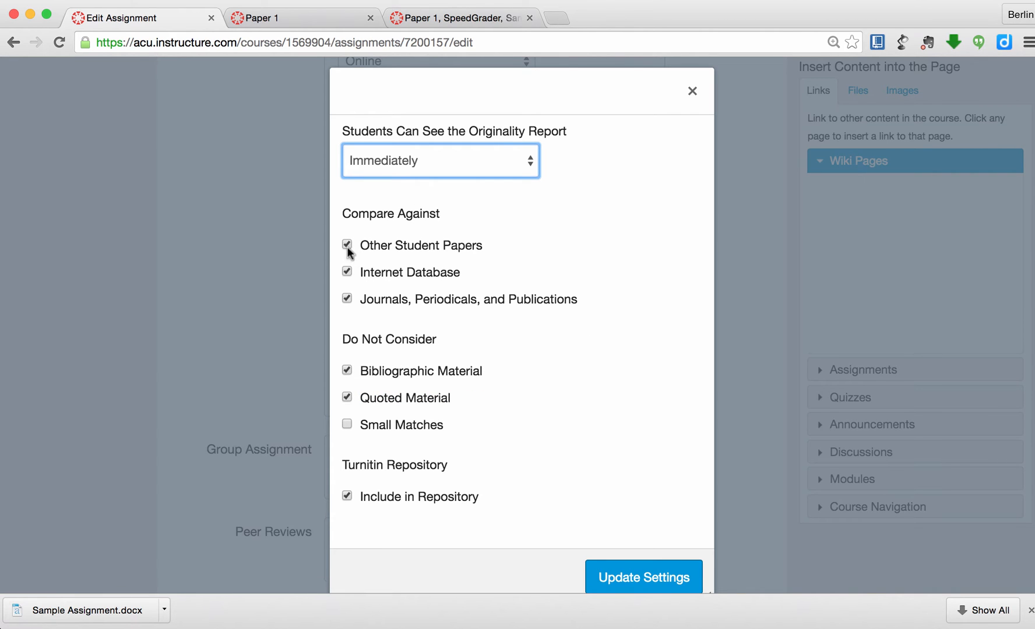
click(430, 158)
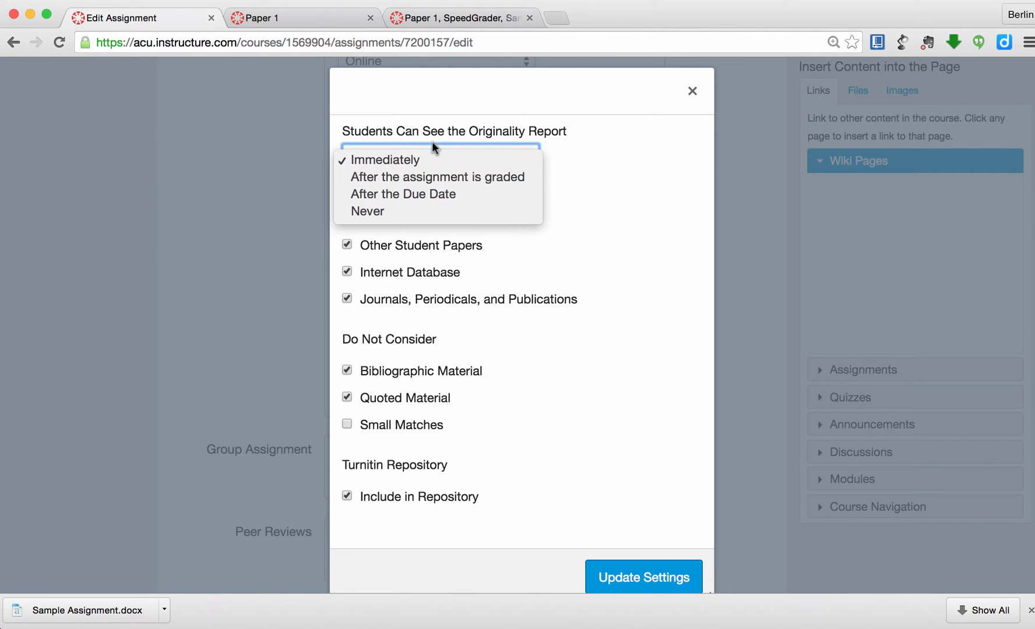
click(425, 194)
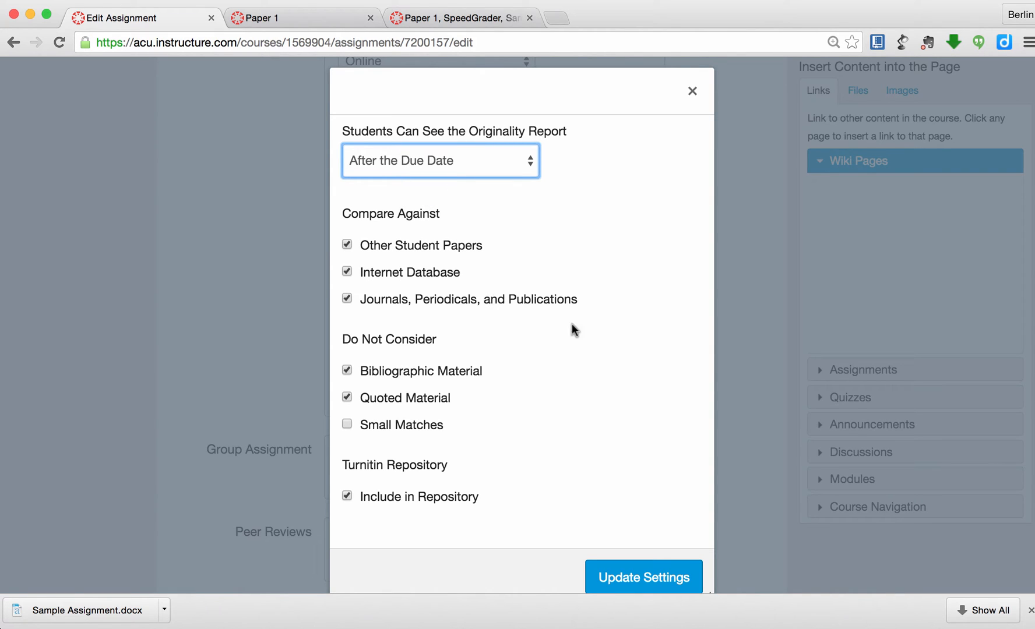
click(346, 427)
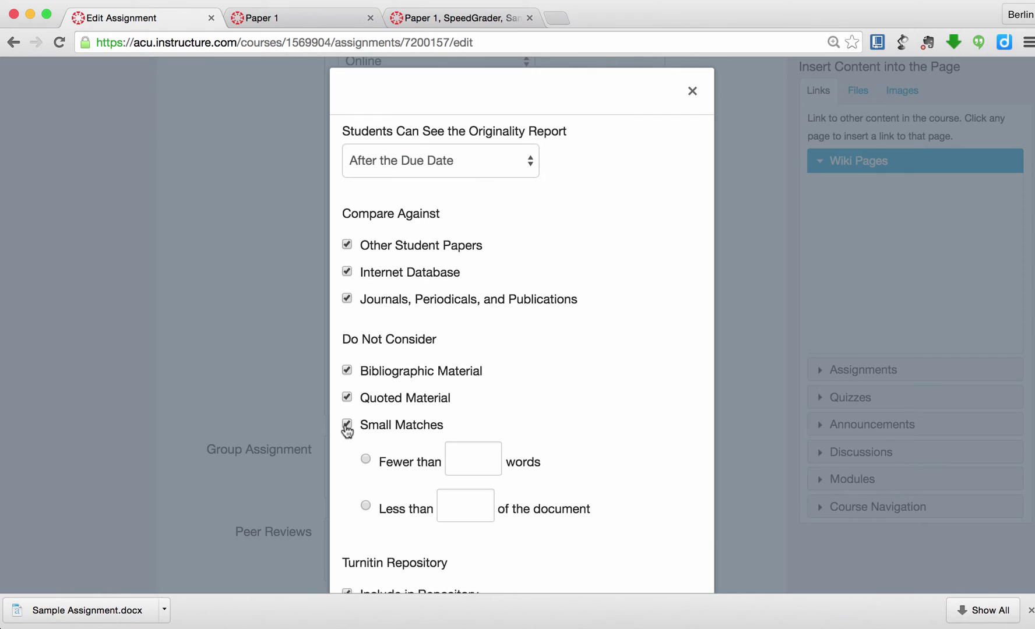
click(366, 460)
click(477, 462)
text(10)
scroll(641, 392, down, 3)
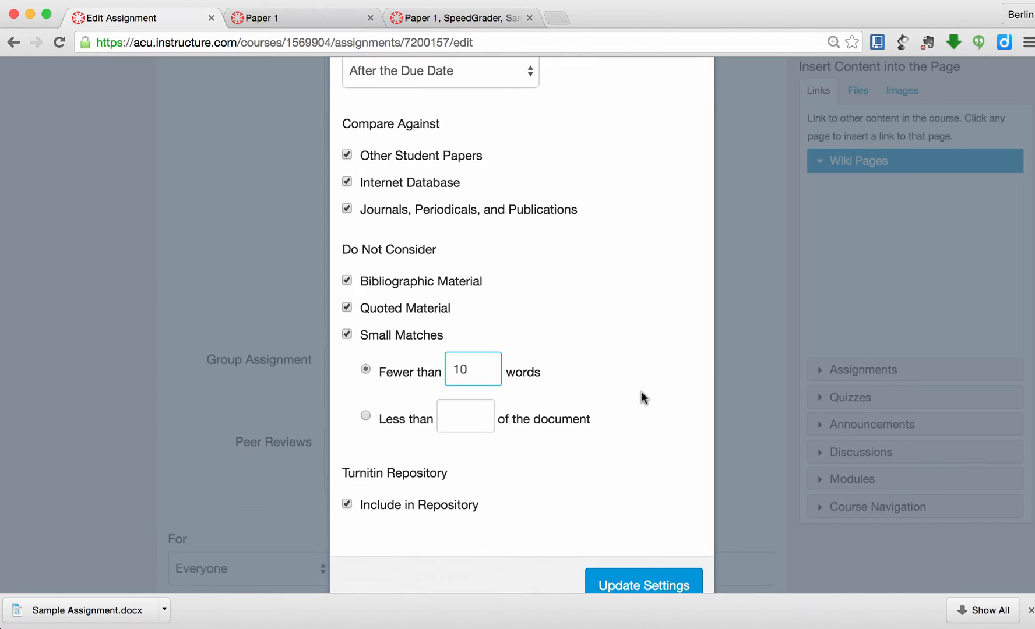
scroll(641, 392, down, 1)
click(643, 515)
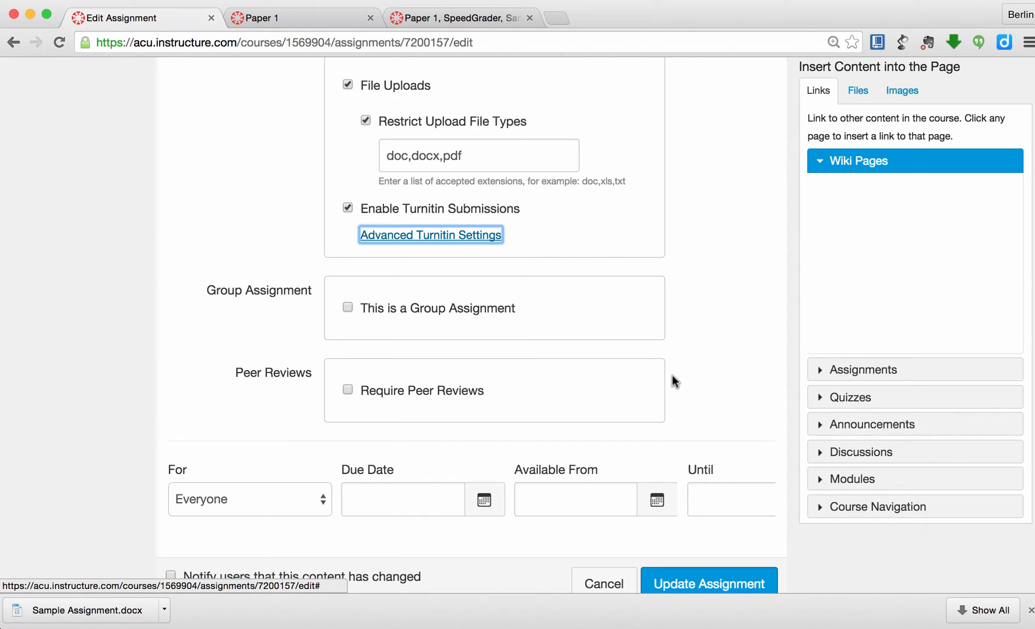
Set the due date to April 30, update the assignment and publish Paper 3
click(487, 502)
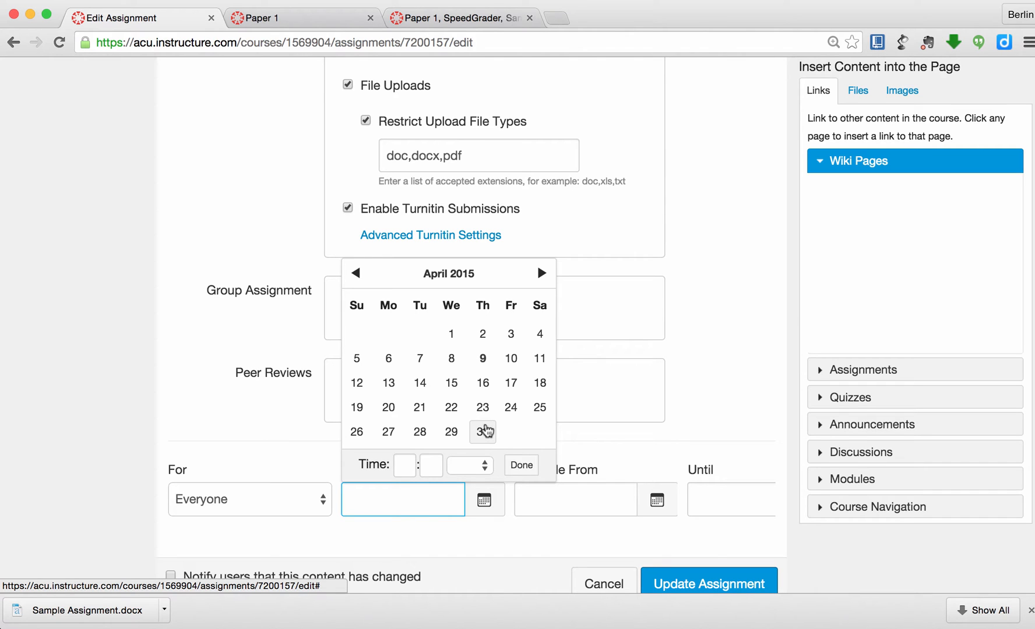
click(486, 431)
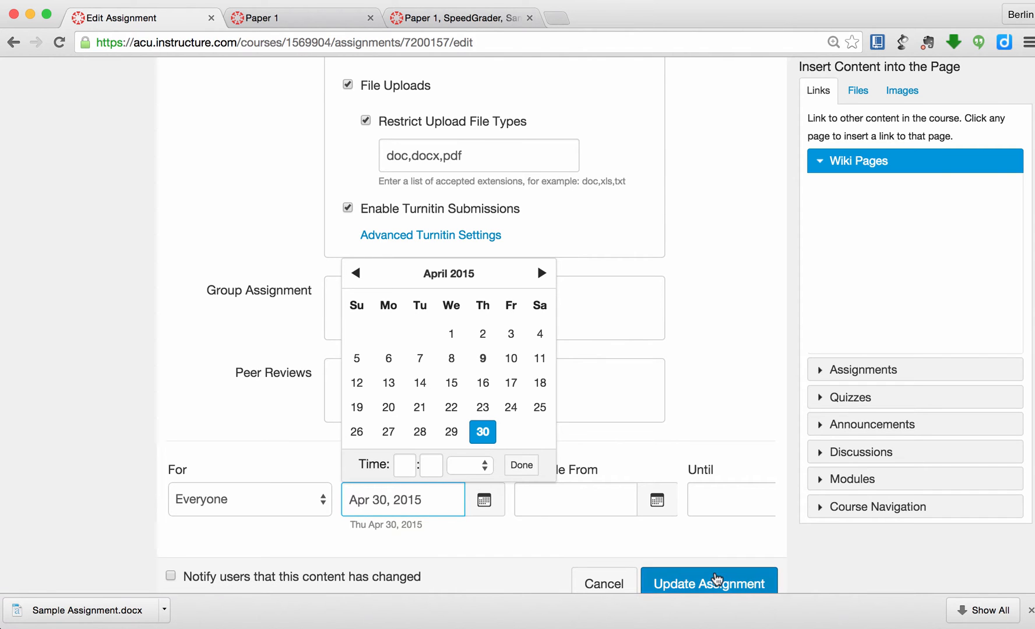
scroll(716, 580, down, 3)
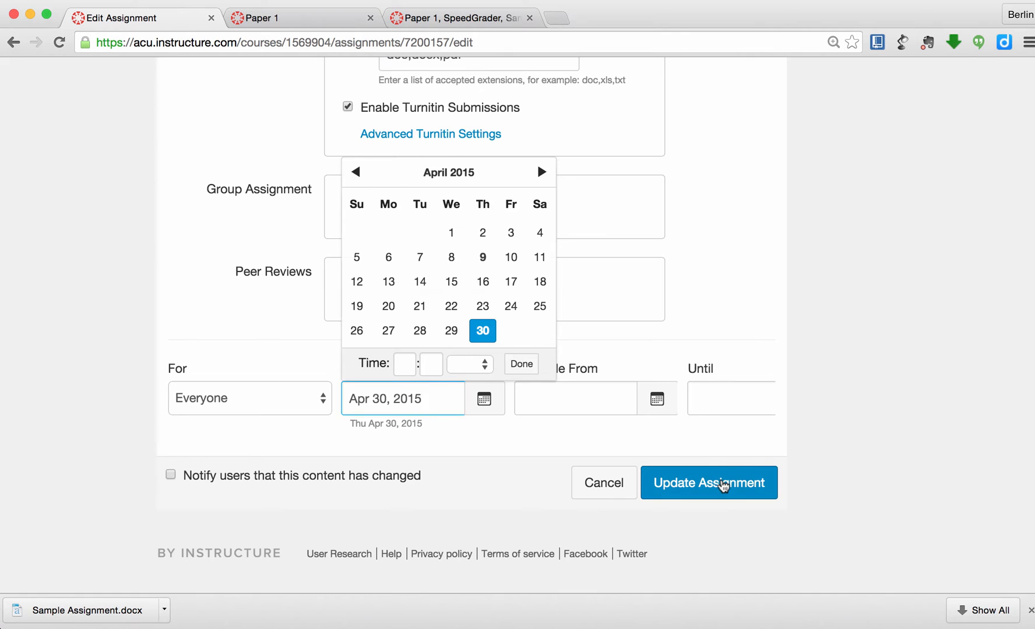
click(723, 486)
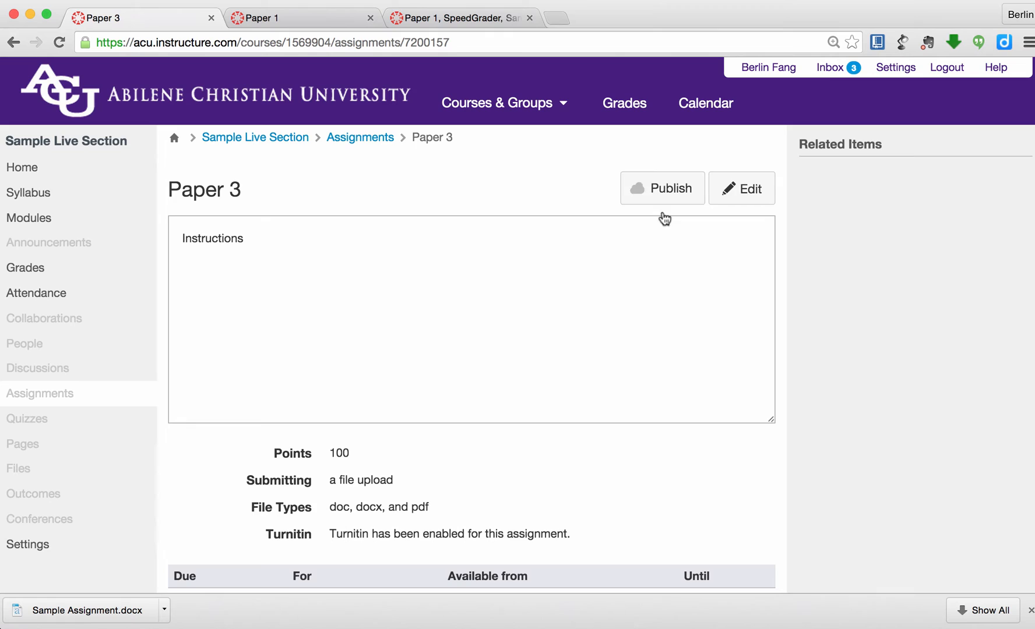
click(665, 191)
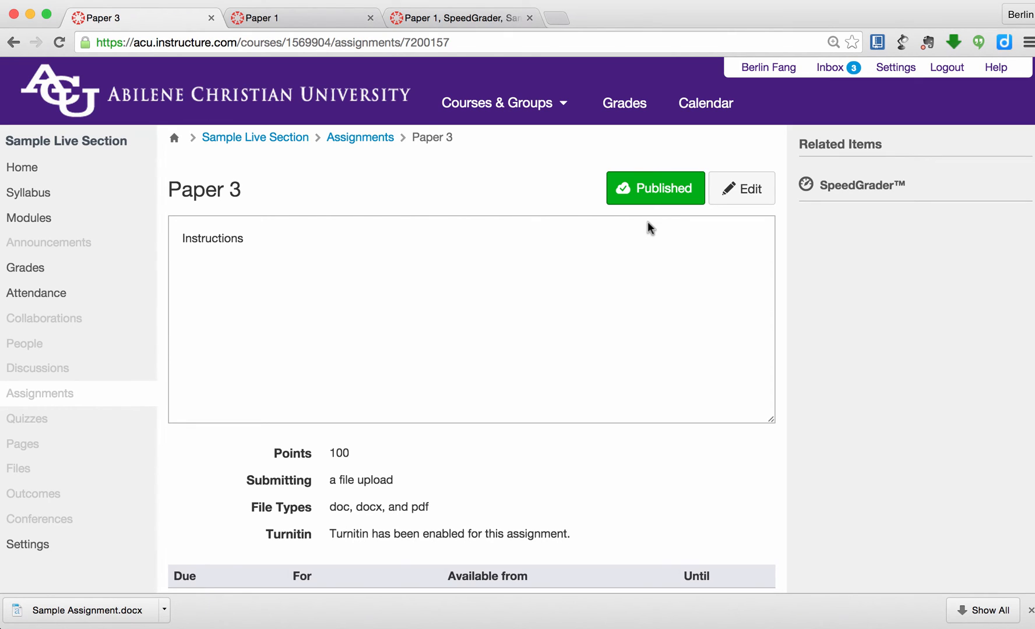
scroll(571, 296, down, 4)
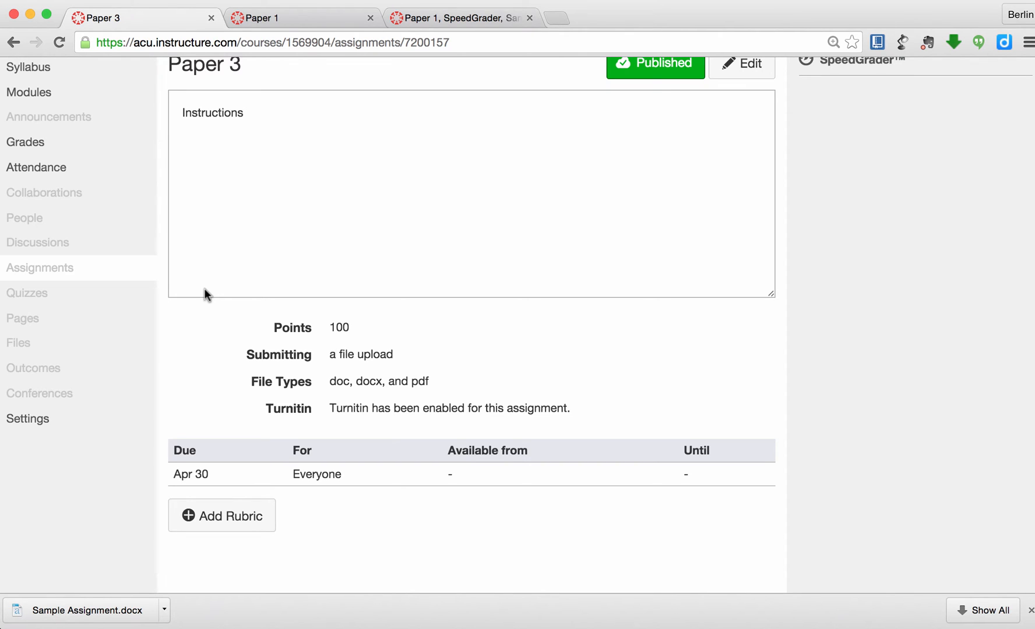
Check the modules in Student View via Settings, then leave Student View
click(46, 425)
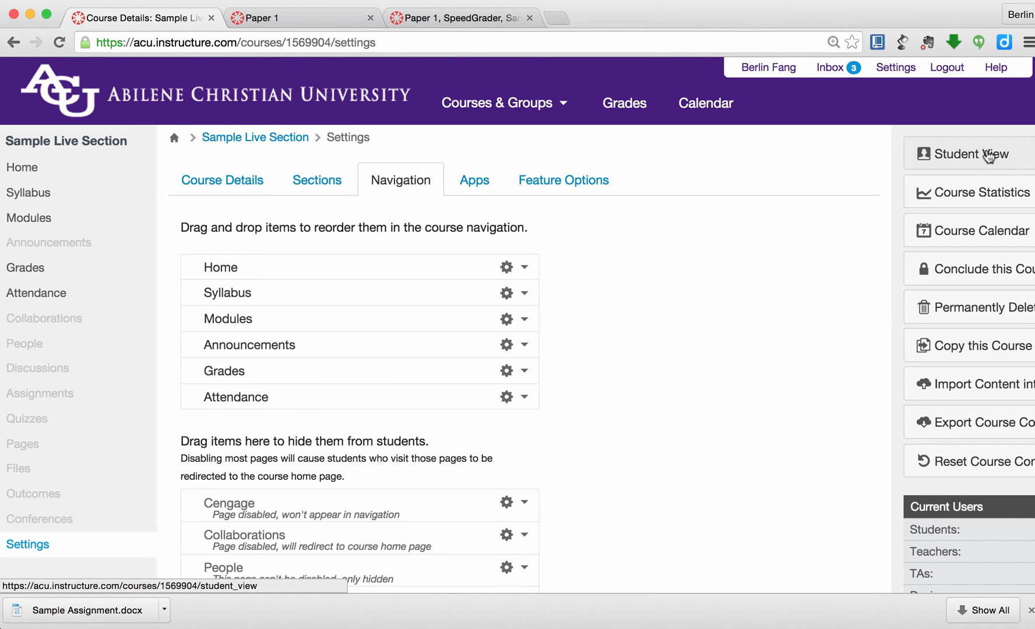
click(986, 155)
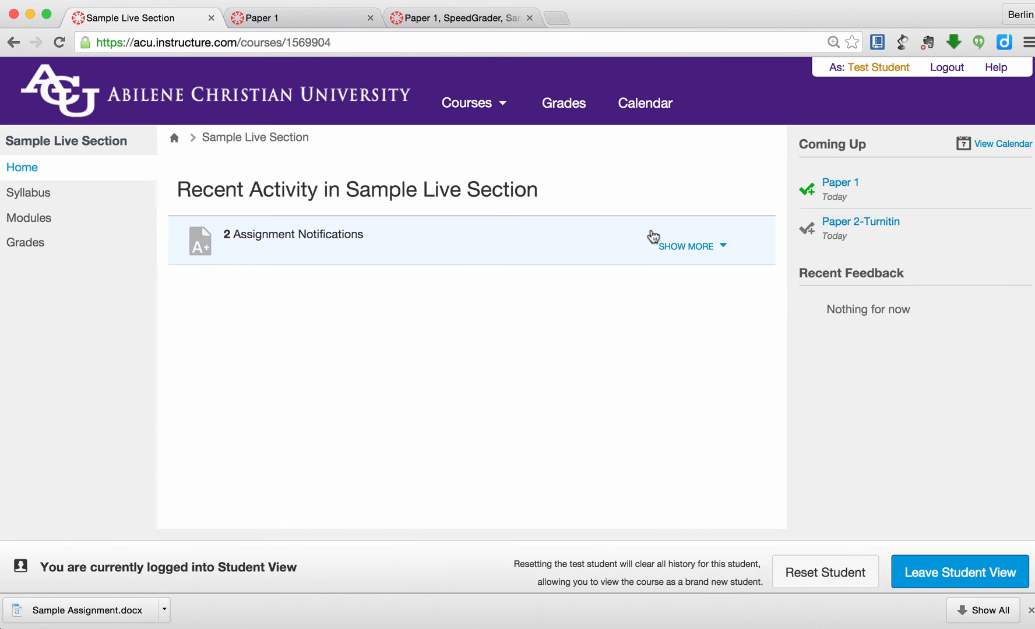
click(16, 219)
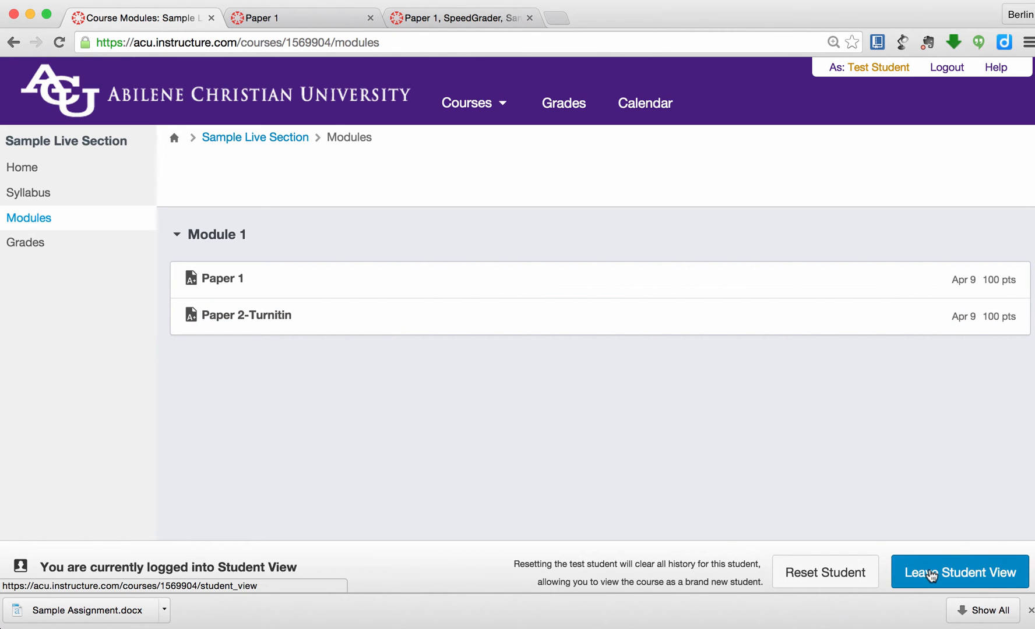
click(931, 575)
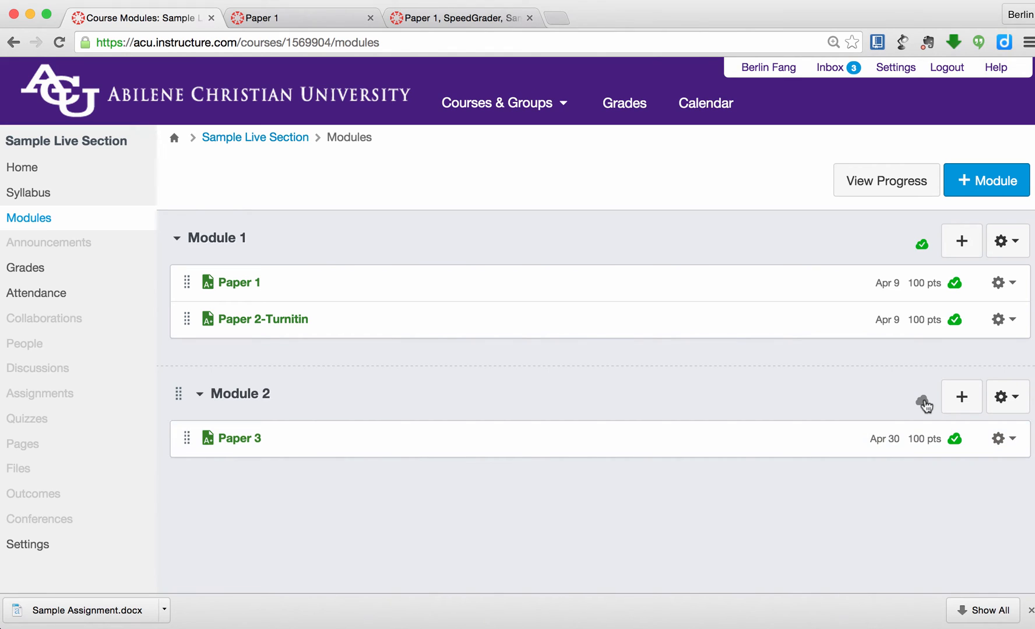
Publish Module 2, re-enter Student View and open Paper 3 from the modules
click(923, 400)
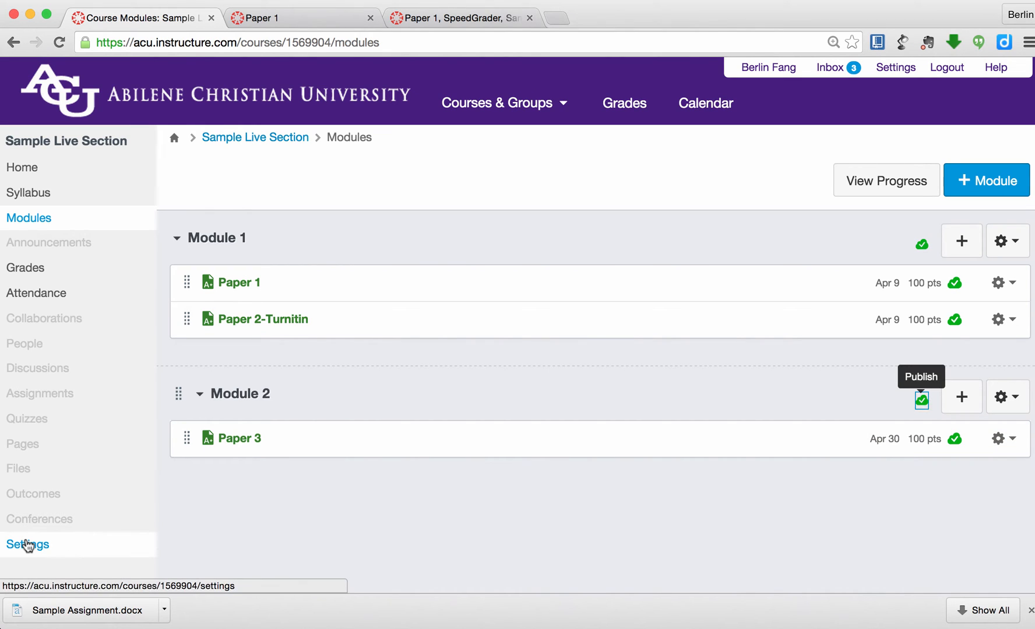
click(29, 544)
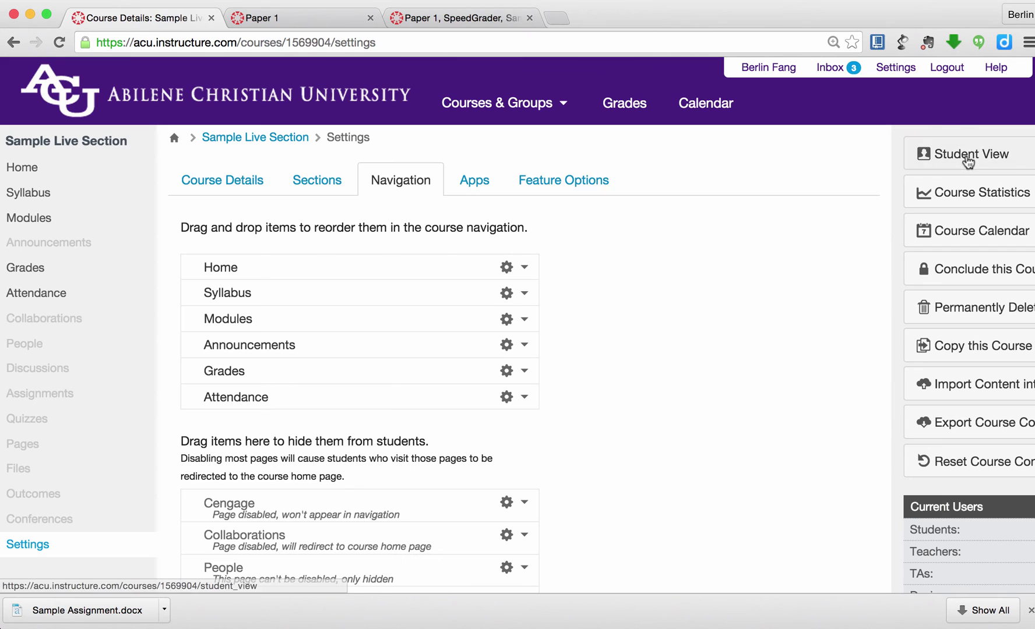
click(968, 161)
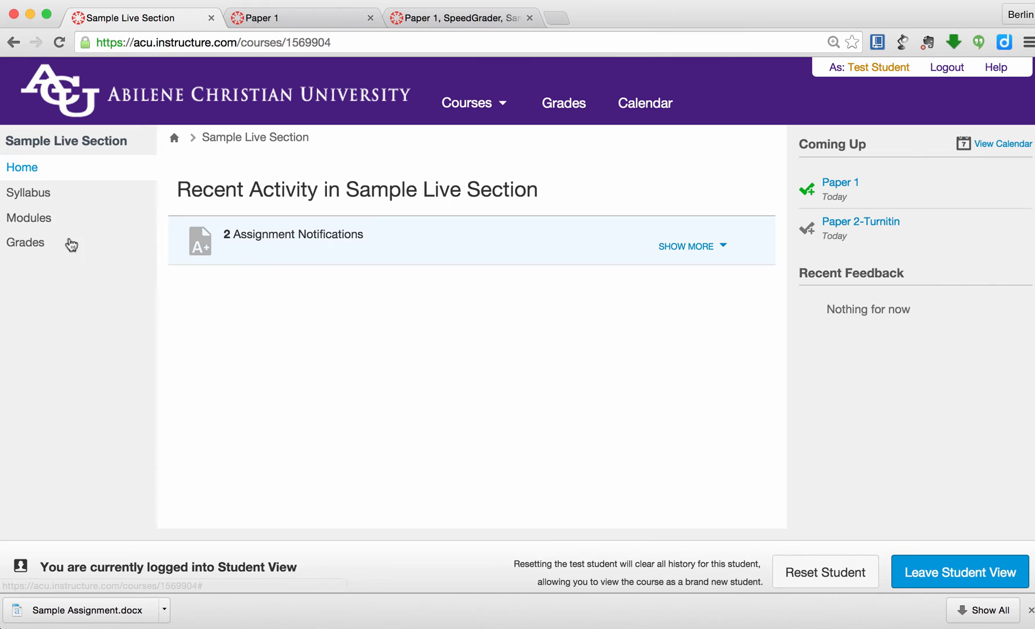
click(21, 218)
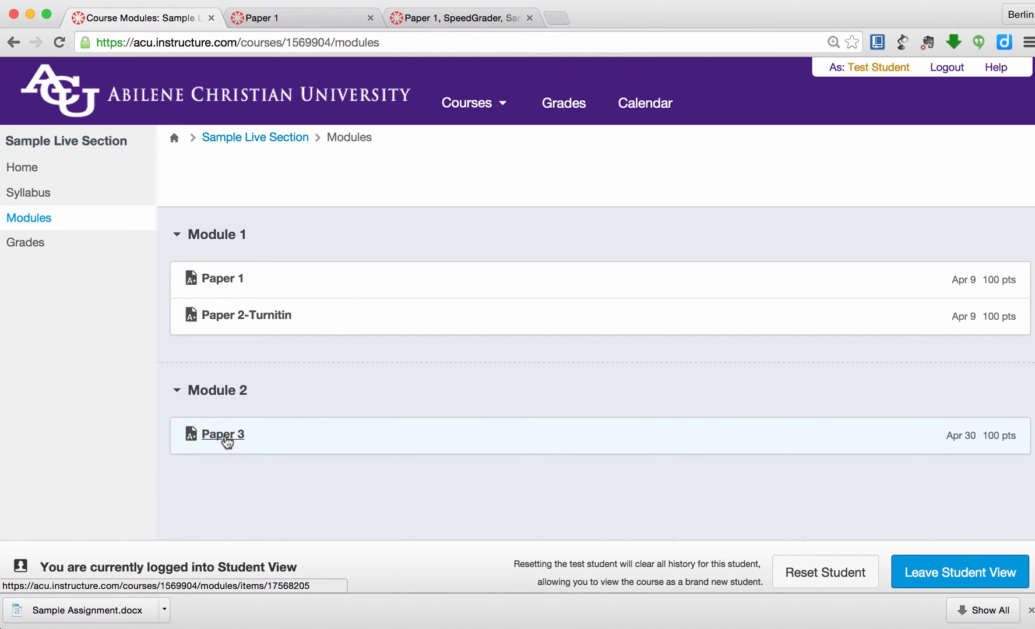
click(226, 437)
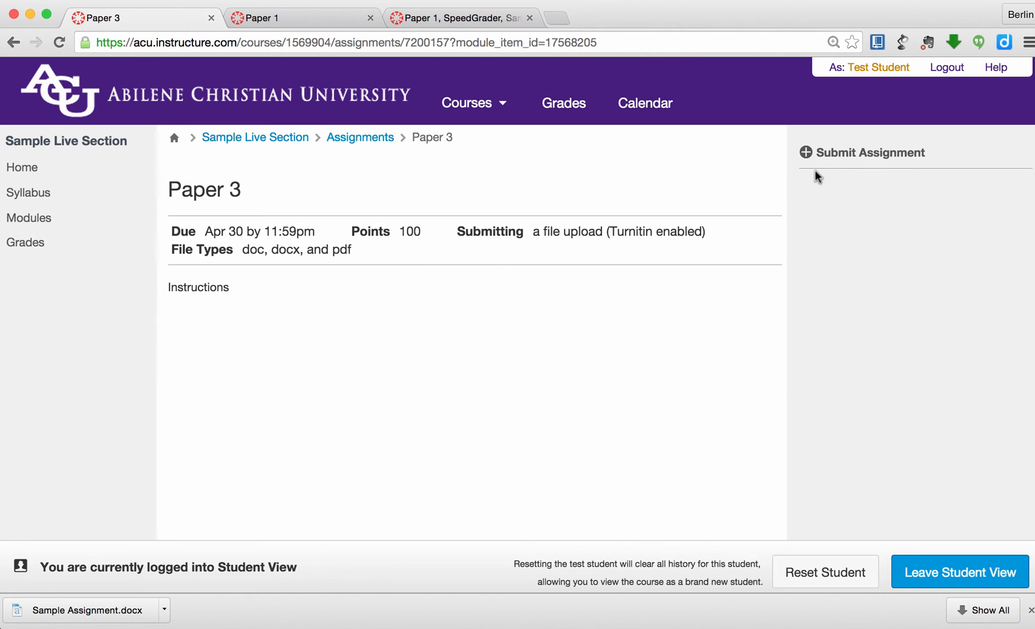
Attach Sample Assignment.docx from the Desktop as the file upload for Paper 3
click(886, 153)
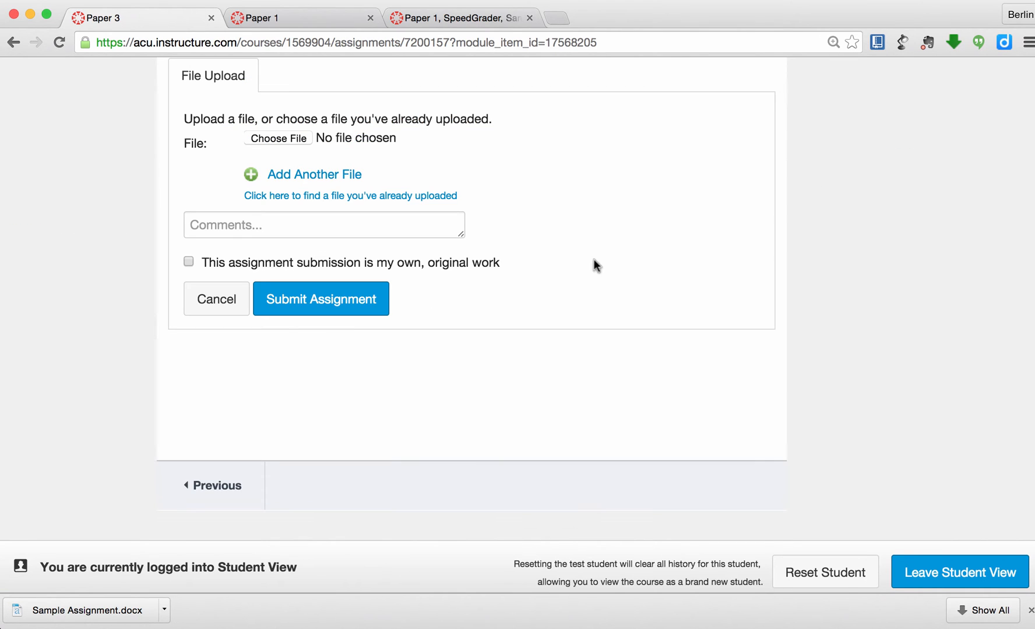
click(279, 139)
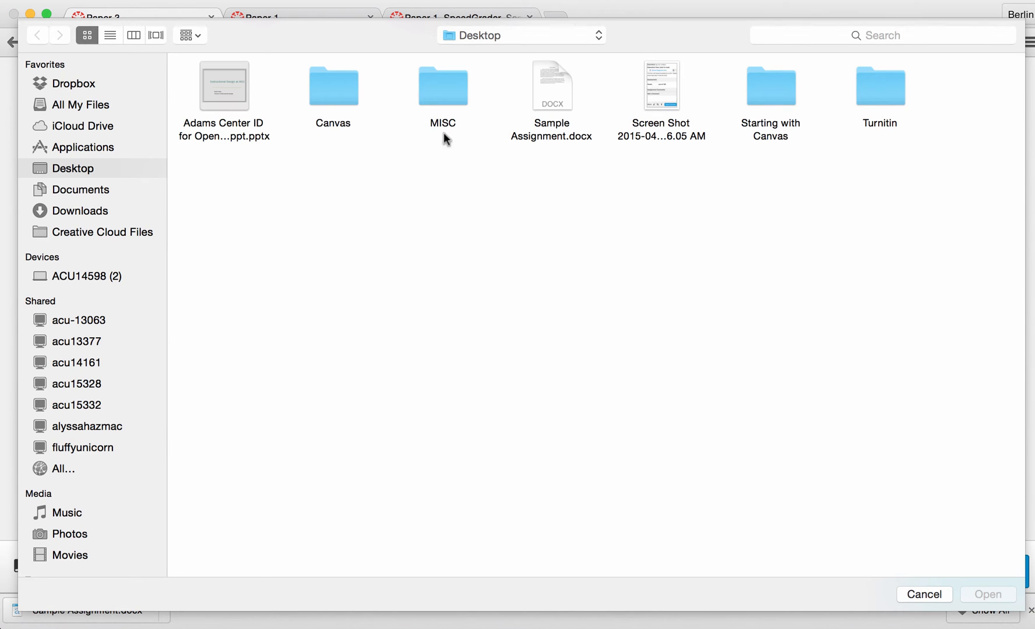
click(550, 95)
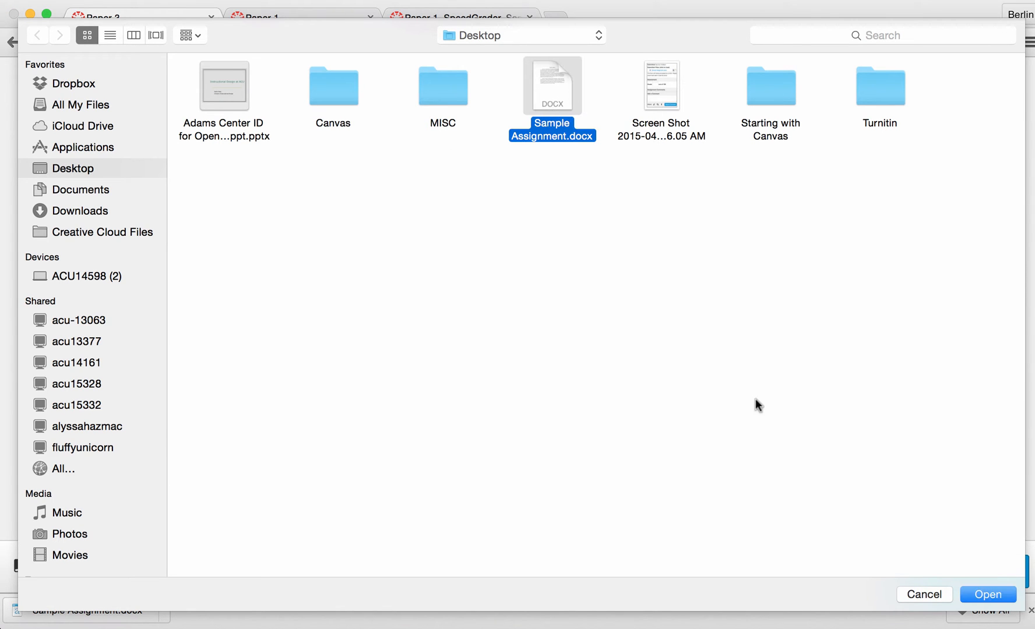
click(992, 596)
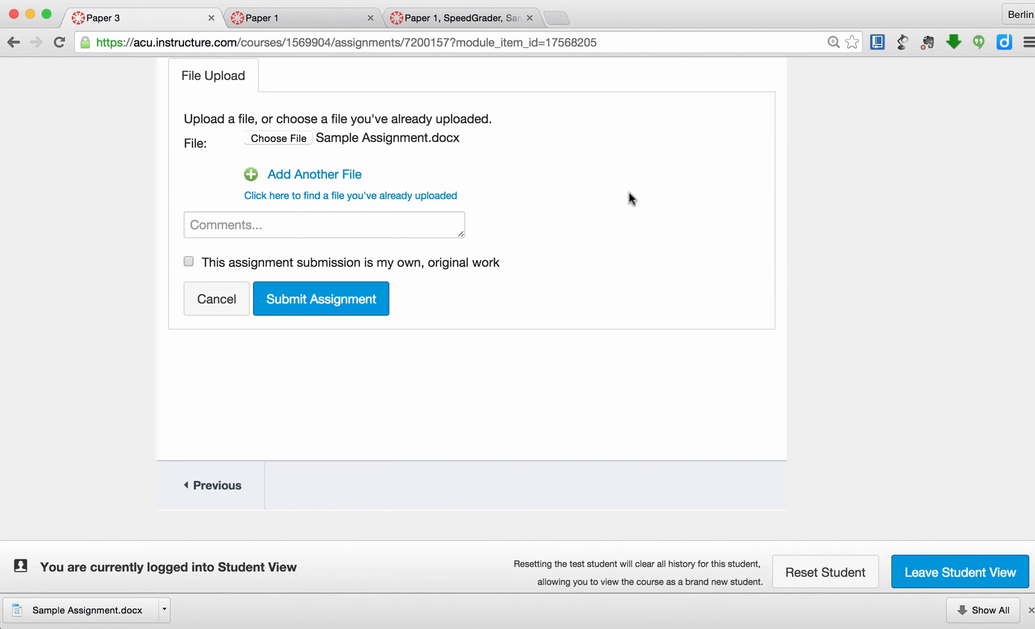
Agree to the originality pledge after the warning and turn in Paper 3
click(308, 301)
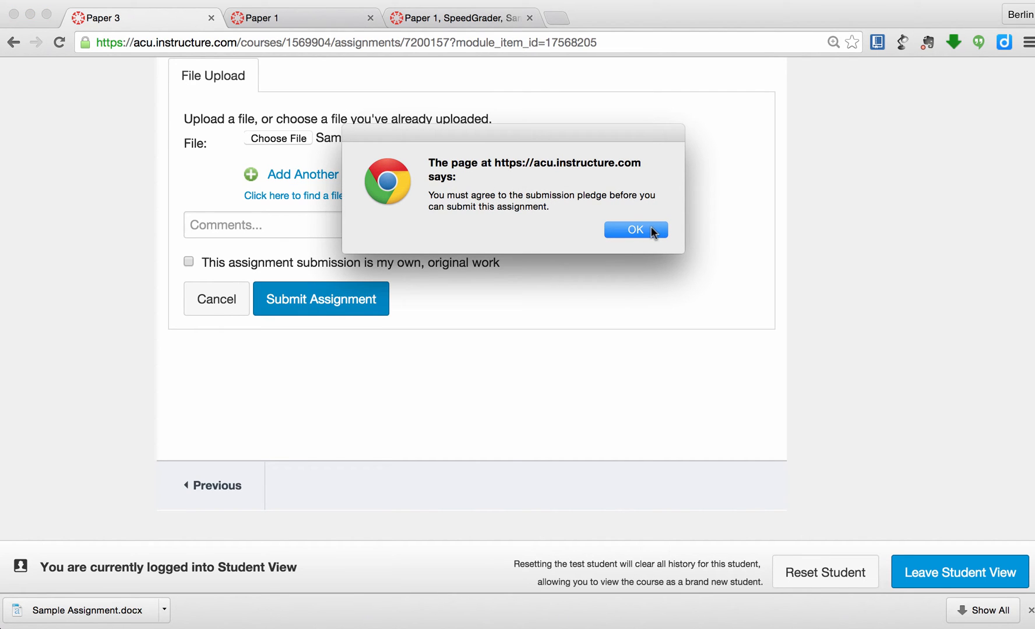
click(649, 228)
click(625, 231)
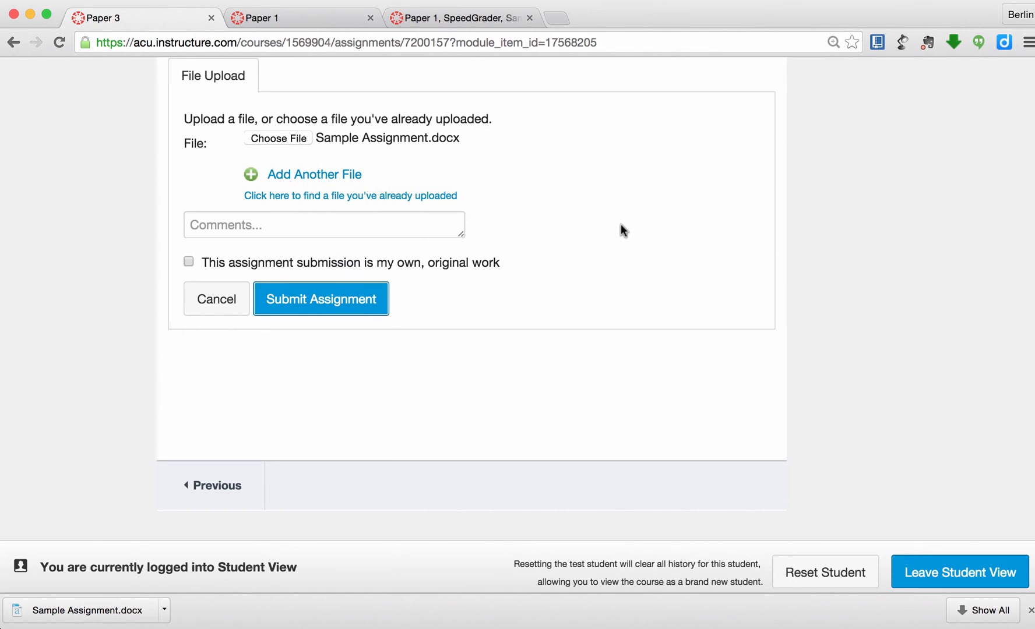
click(188, 262)
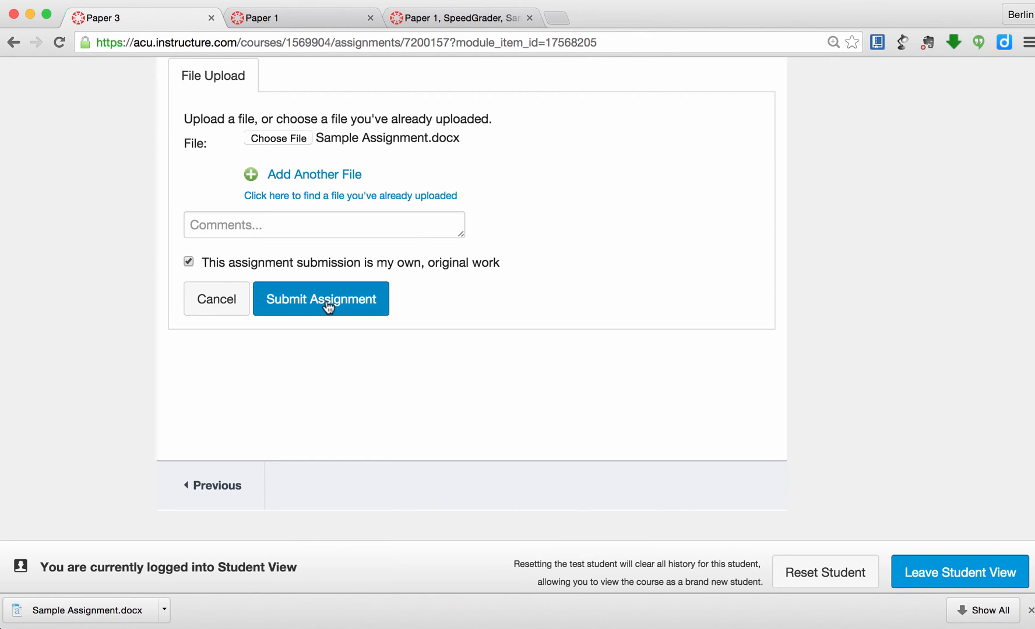
click(297, 298)
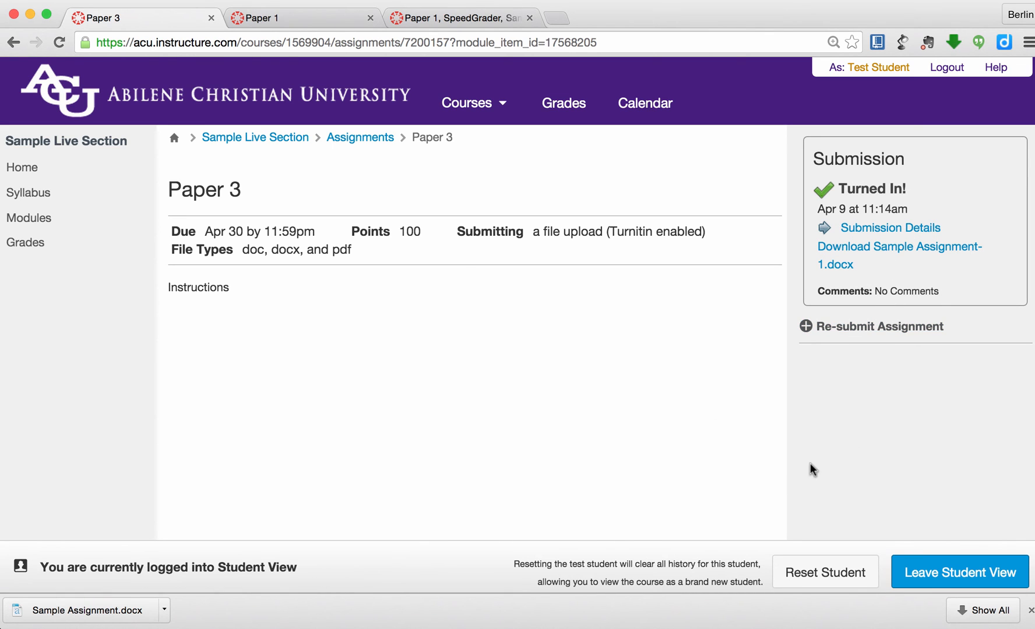
Leave Student View, reach Paper 3 in Module 2 and advance SpeedGrader to the next student
click(939, 576)
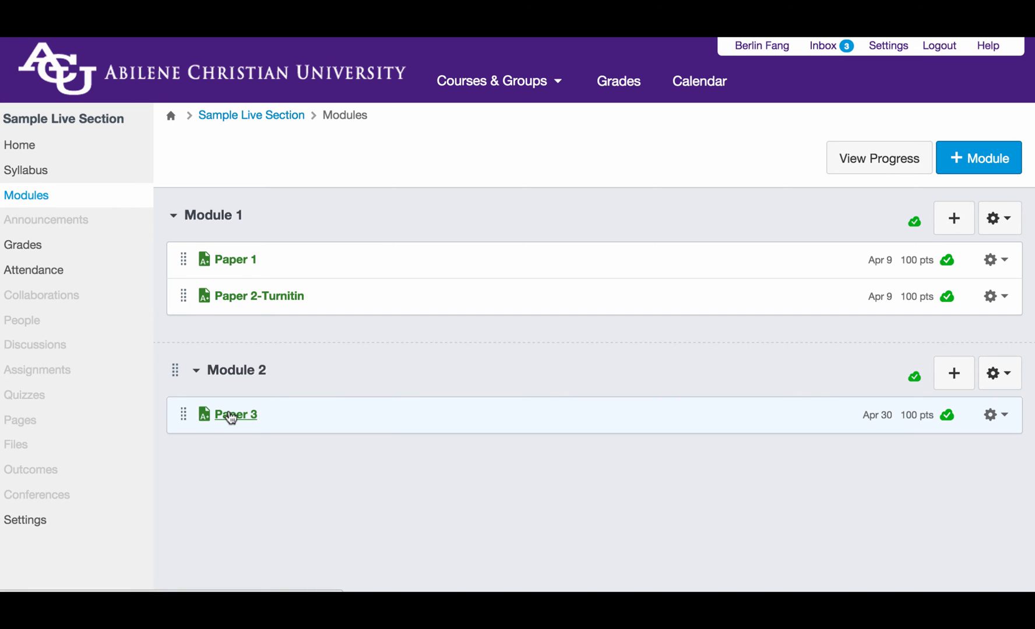
click(229, 416)
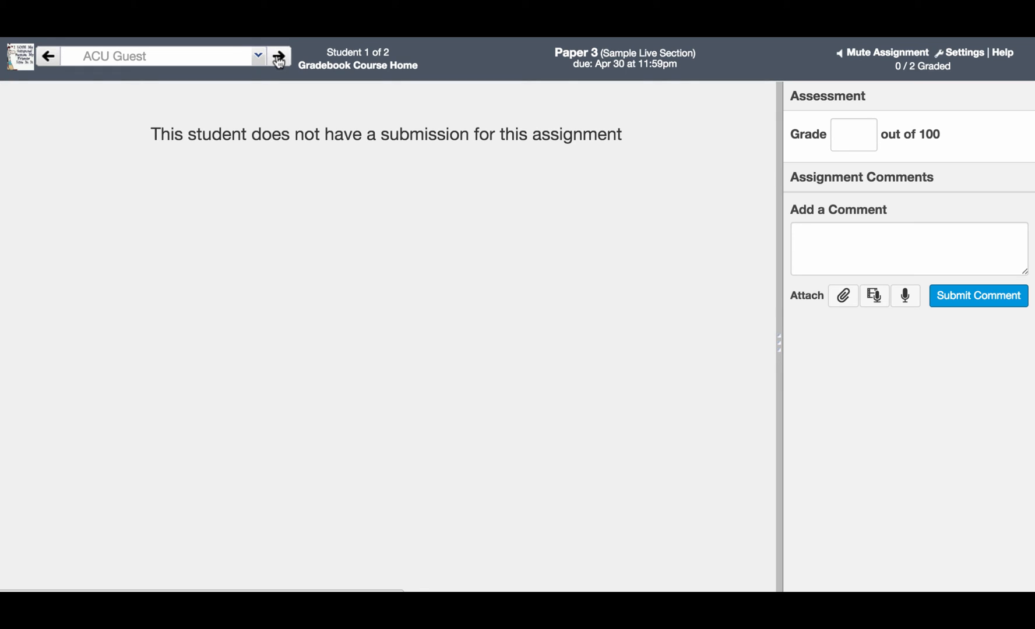
click(257, 56)
Select Test Student in SpeedGrader to show their Paper 3 submission
click(208, 110)
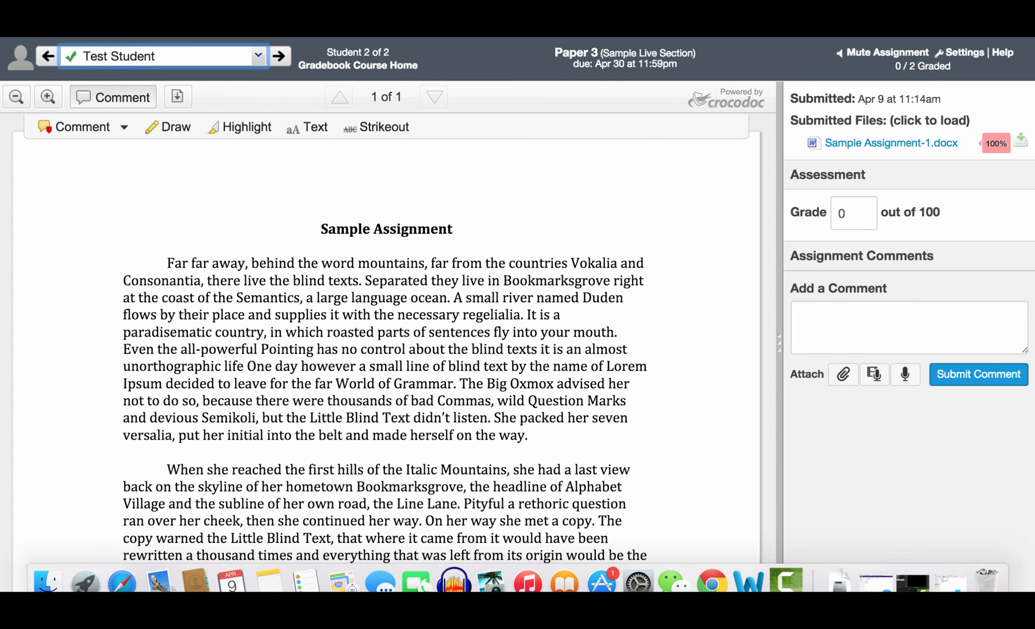
click(45, 582)
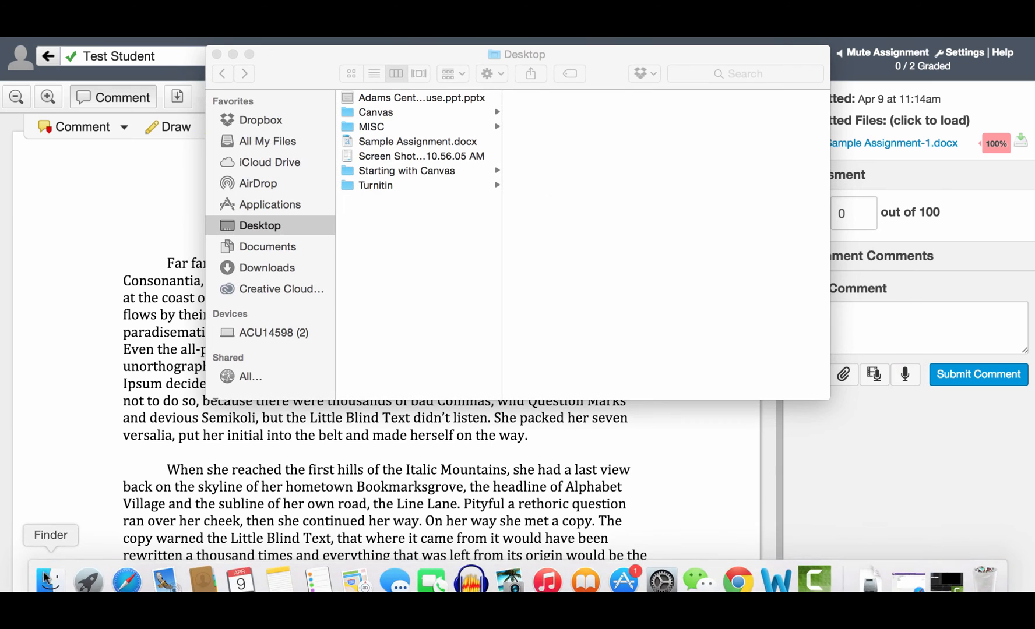
click(392, 158)
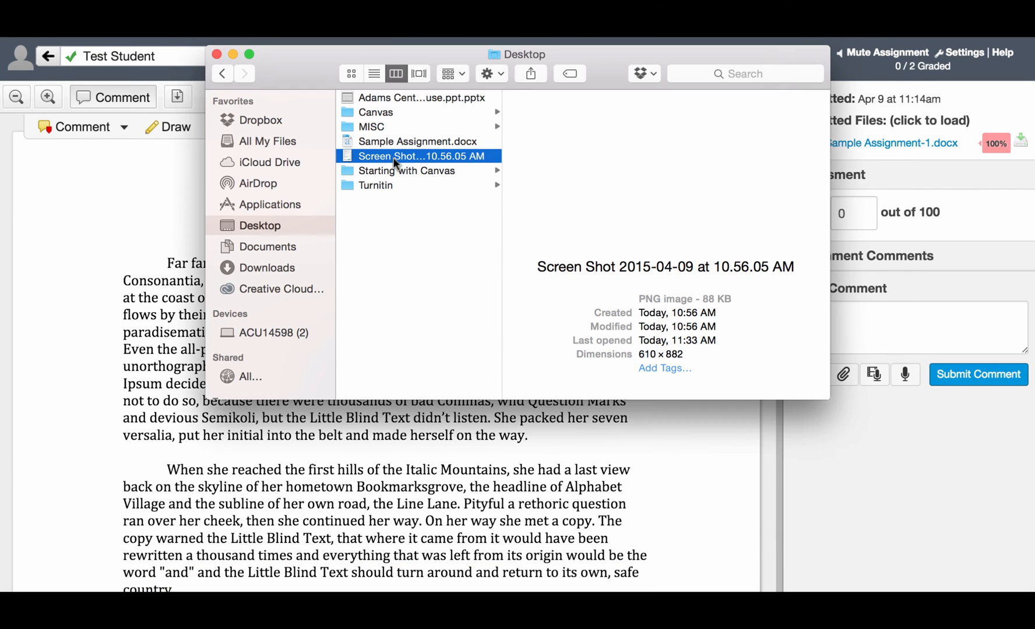
key(space)
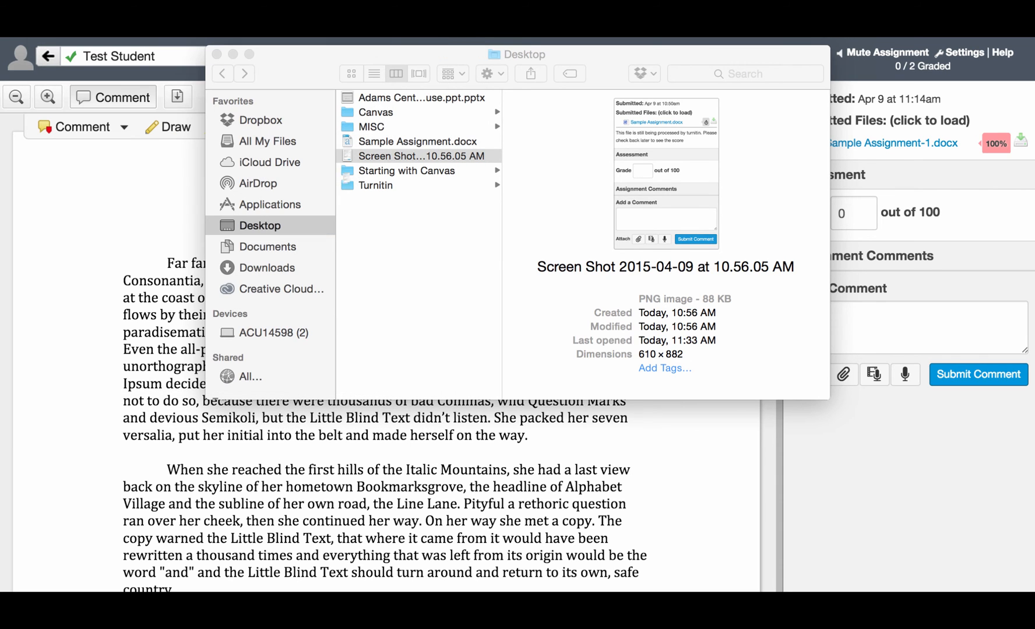
click(216, 54)
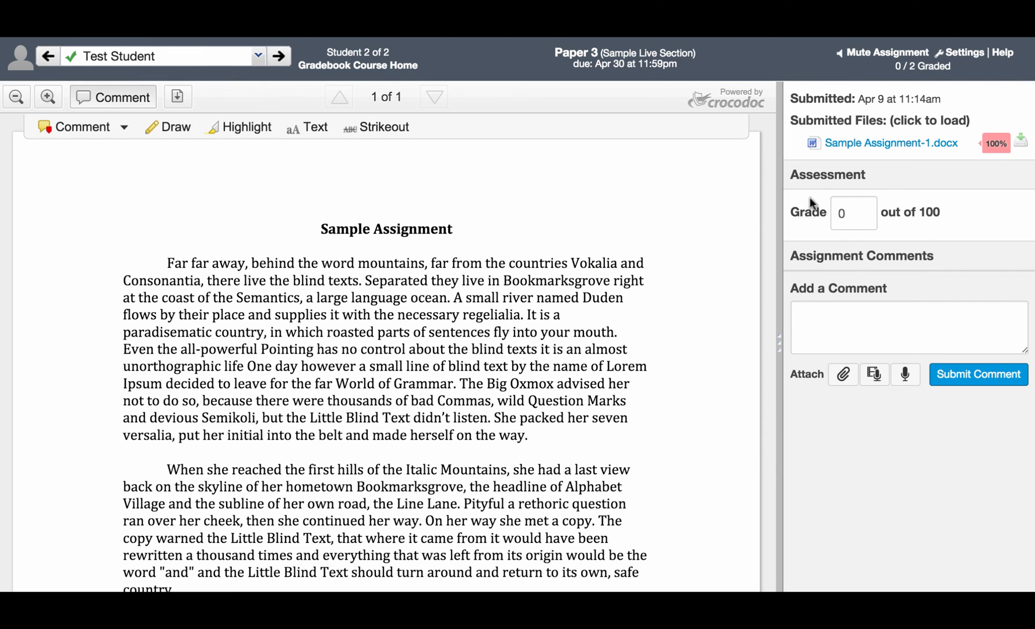
click(990, 143)
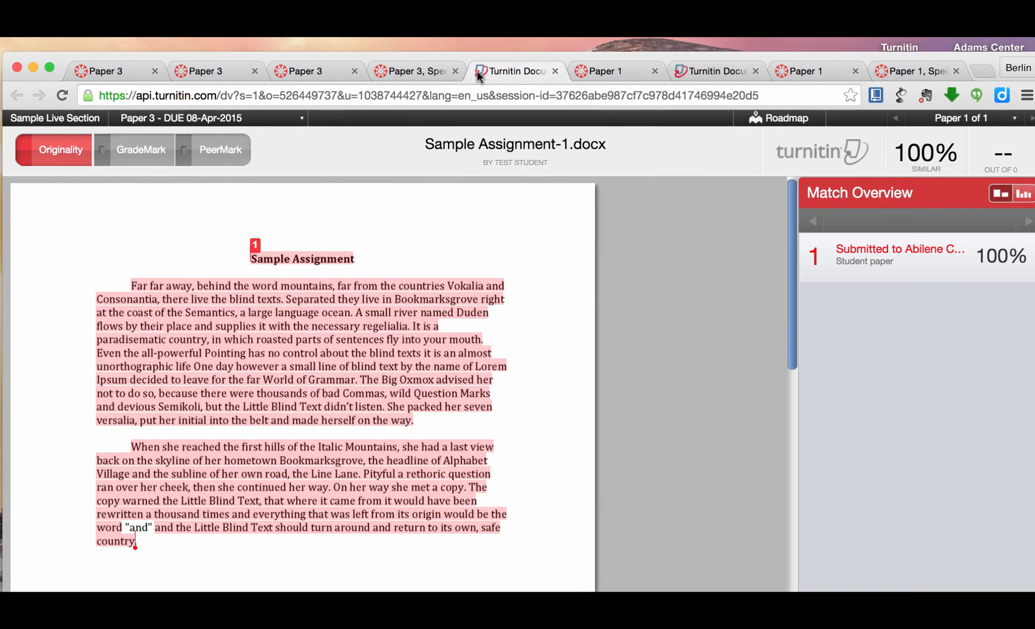
click(553, 71)
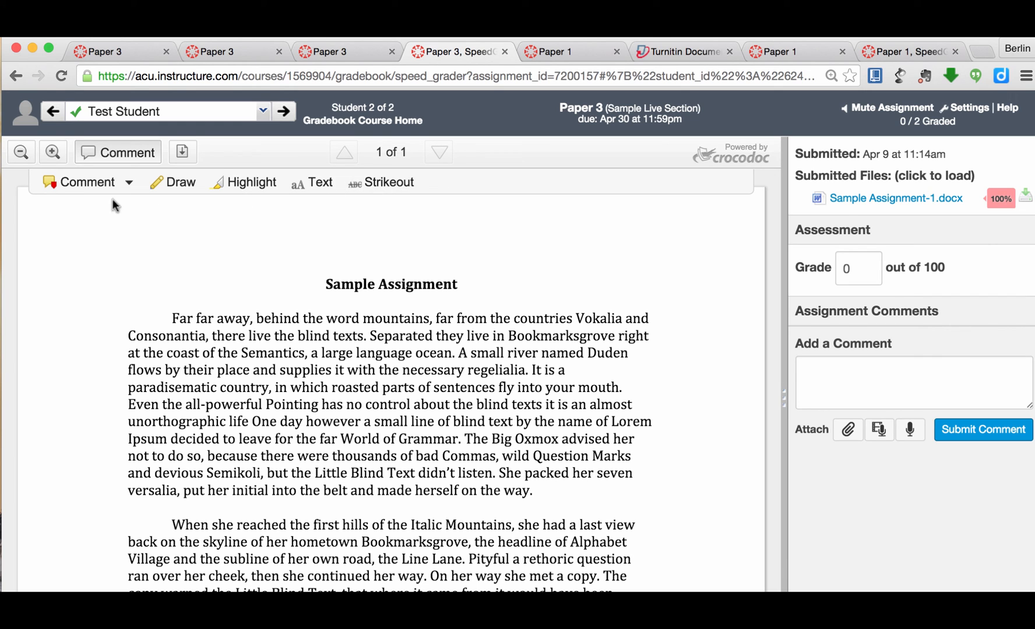
Place a point comment by the title and draw a freehand mark near 'Far far away'
click(88, 182)
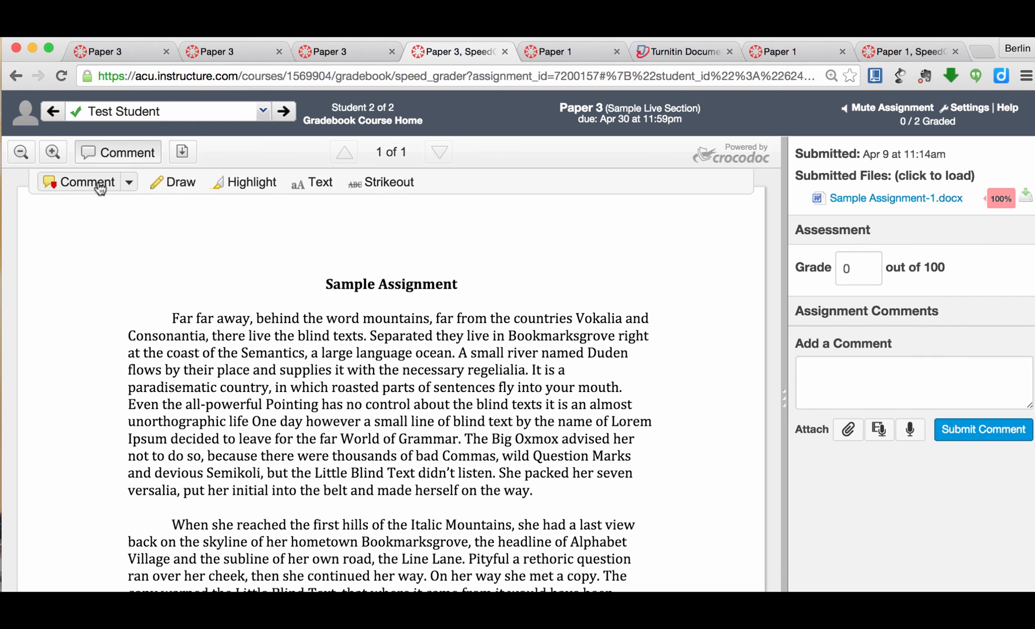
click(159, 285)
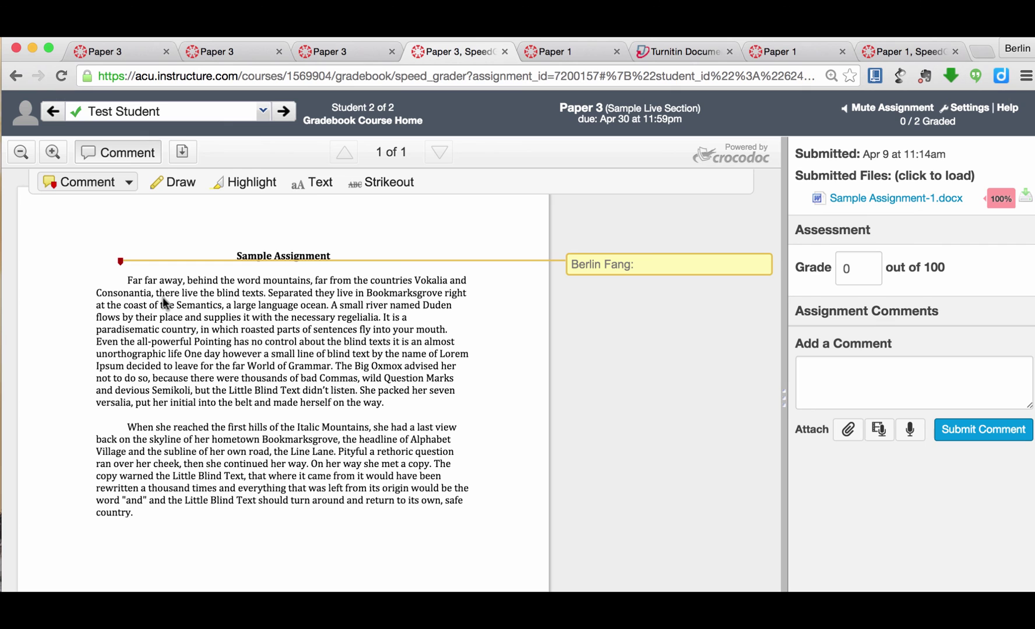
click(173, 182)
drag(170, 311, 236, 348)
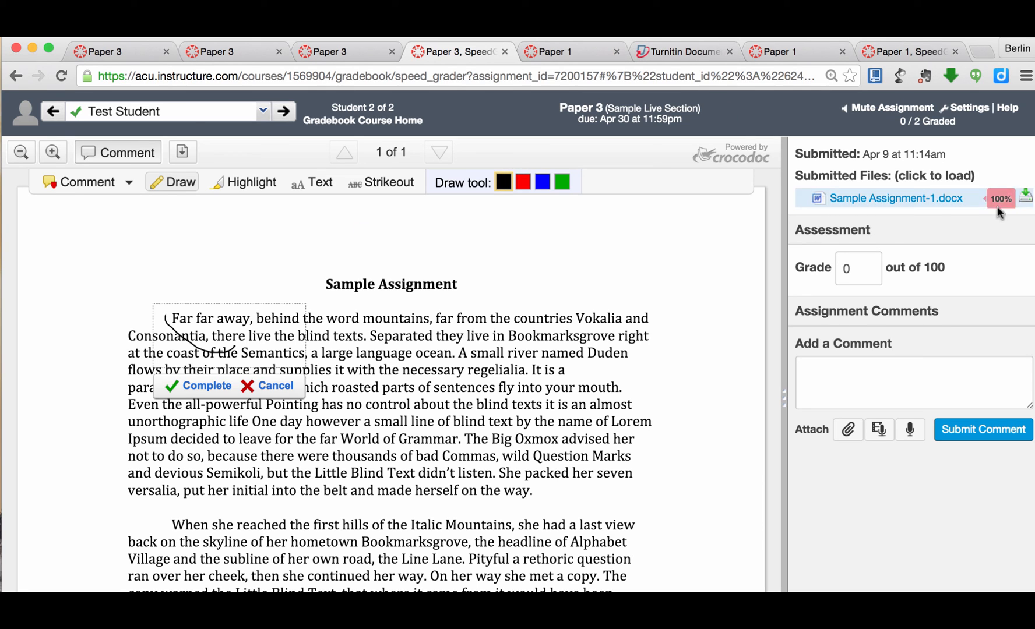
Post the comment "This is unacceptable!" to the student, leaving the grade at 0
click(849, 271)
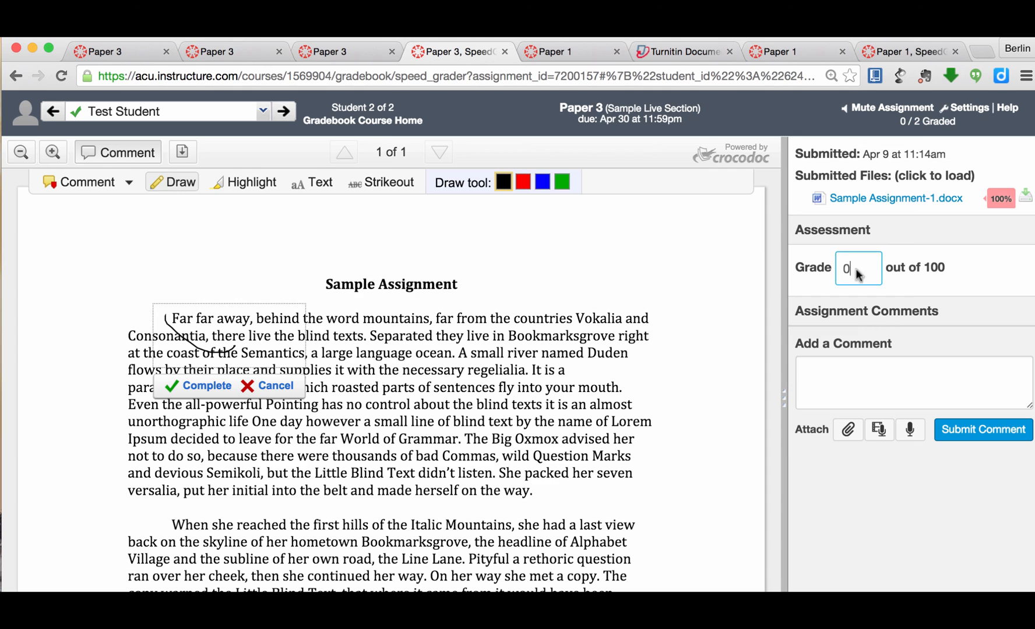
click(851, 379)
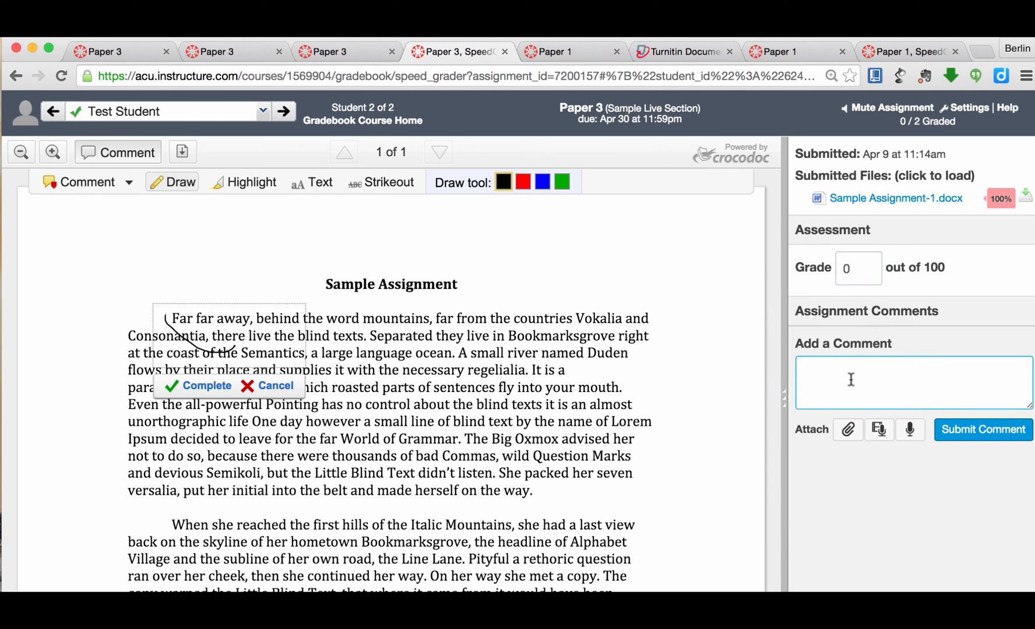
text(This is una)
text(ccep)
text(table!)
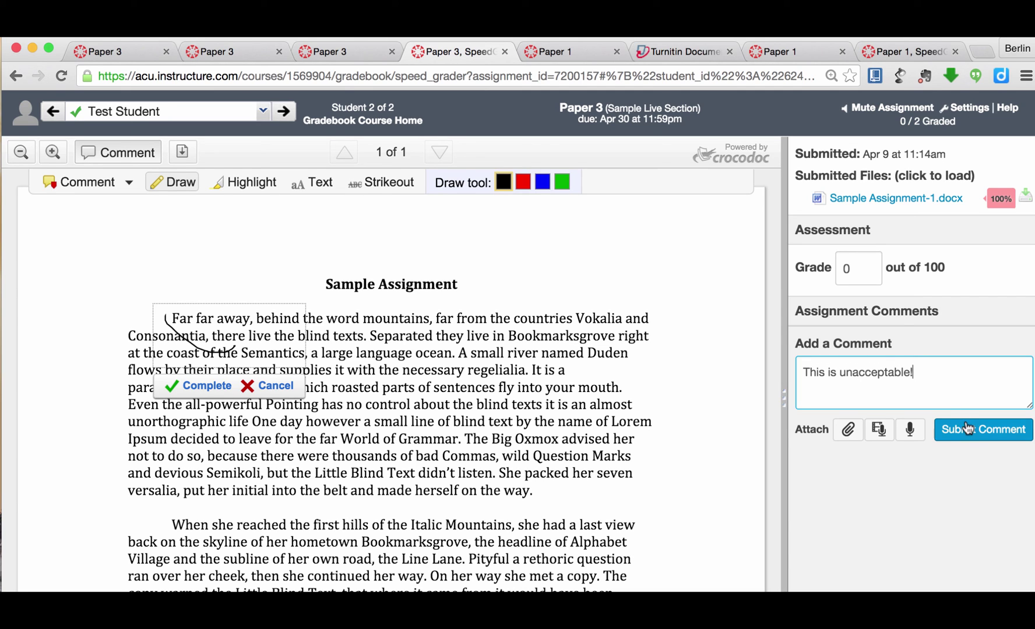
click(970, 429)
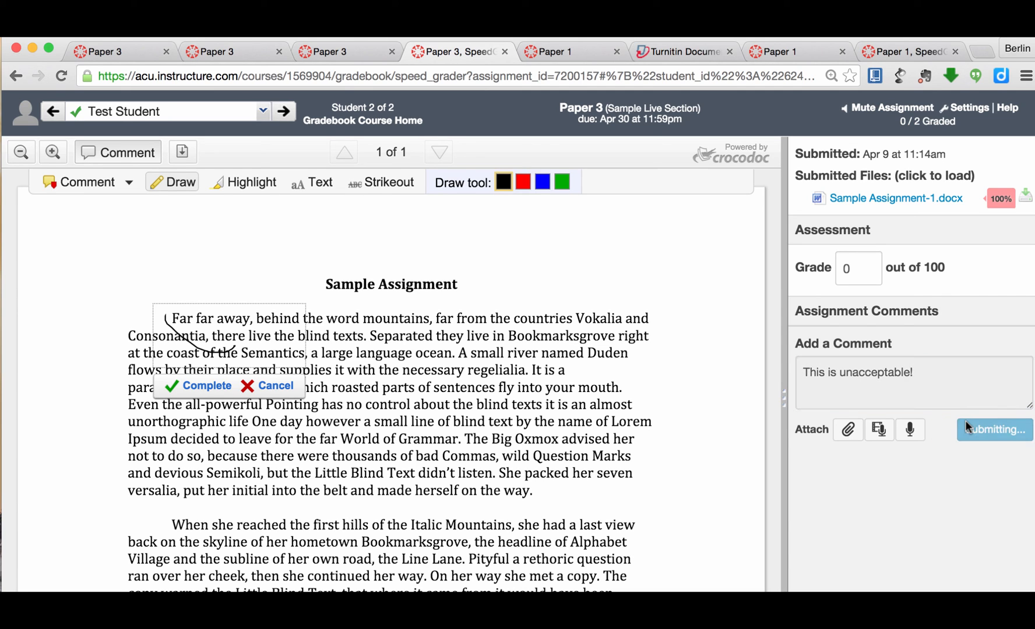